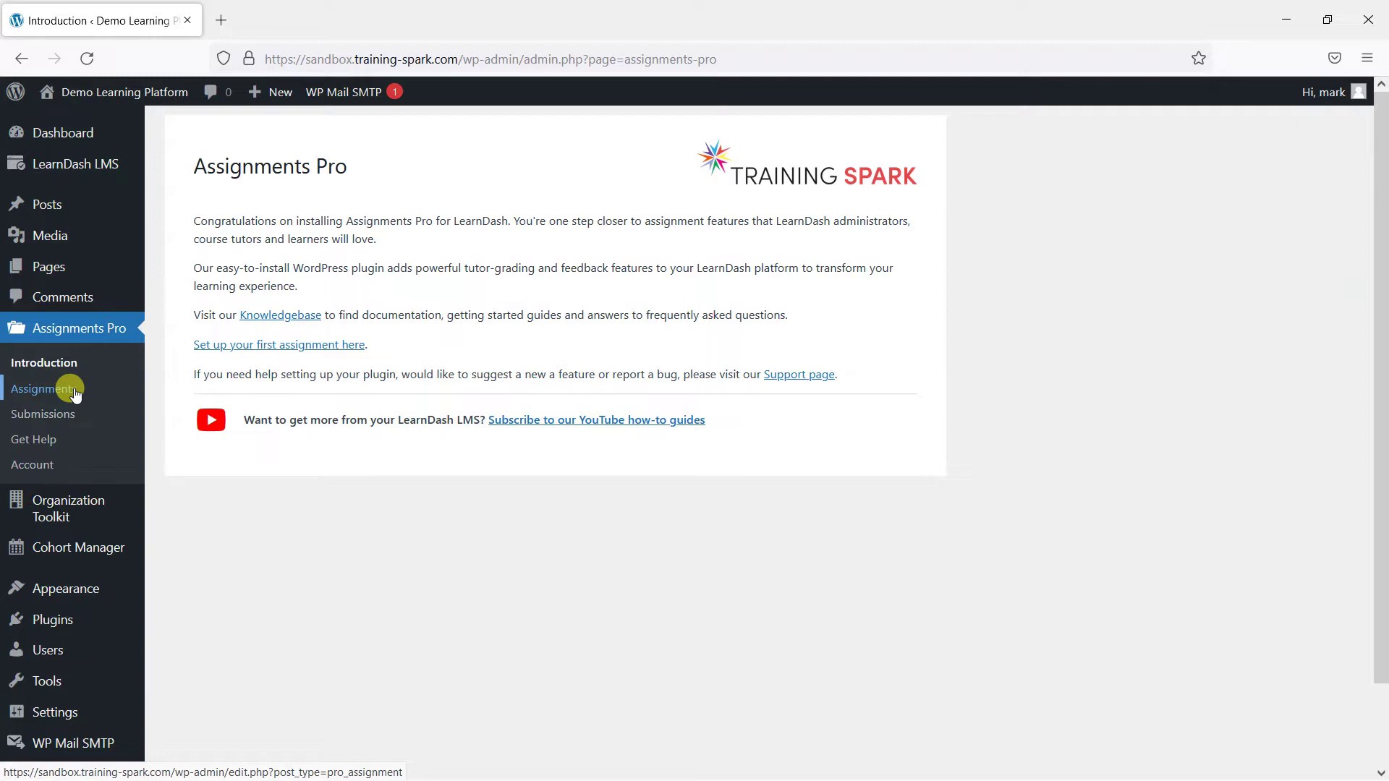
# - Open the Assignments list in Assignments Pro, which has no assignments yet
pyautogui.click(57, 392)
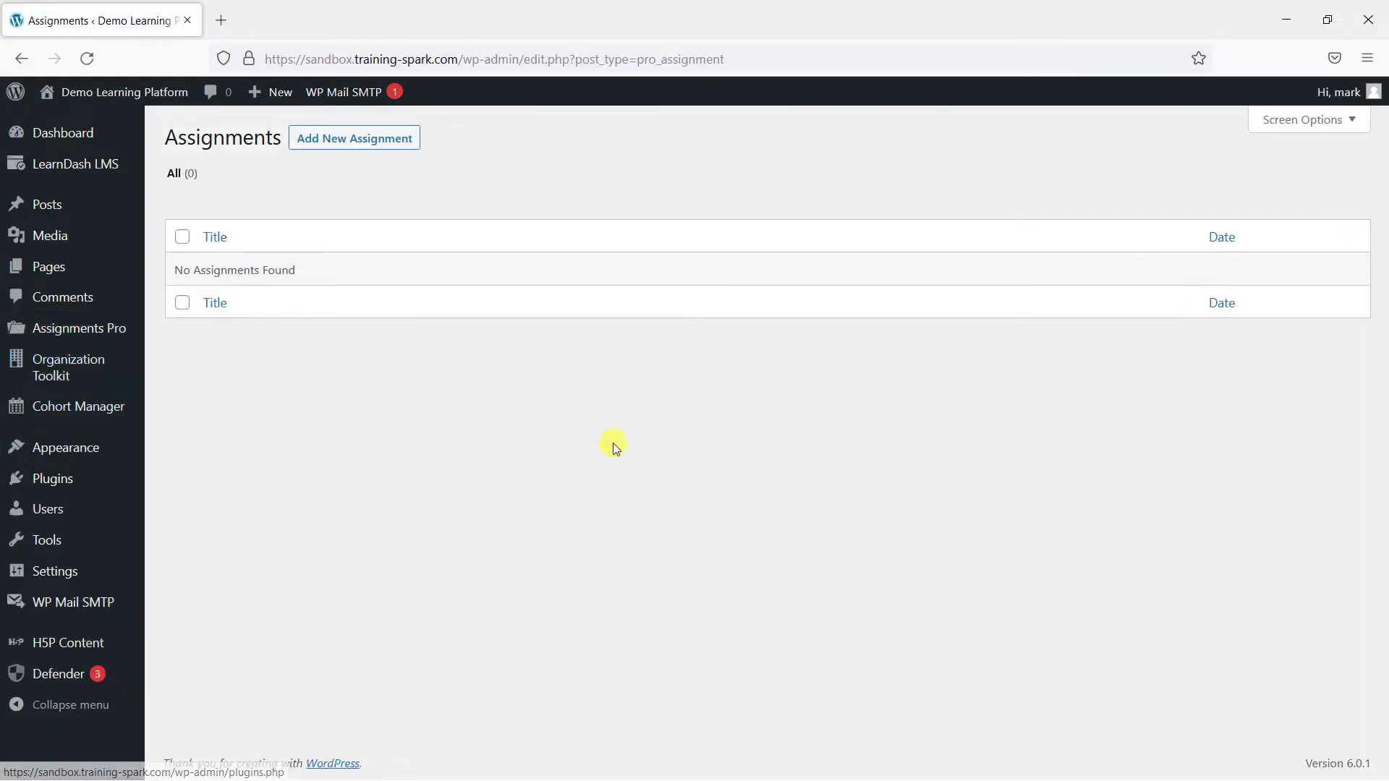
# - Create a new assignment titled 'My evidence upload' and select its shortcode
pyautogui.click(353, 139)
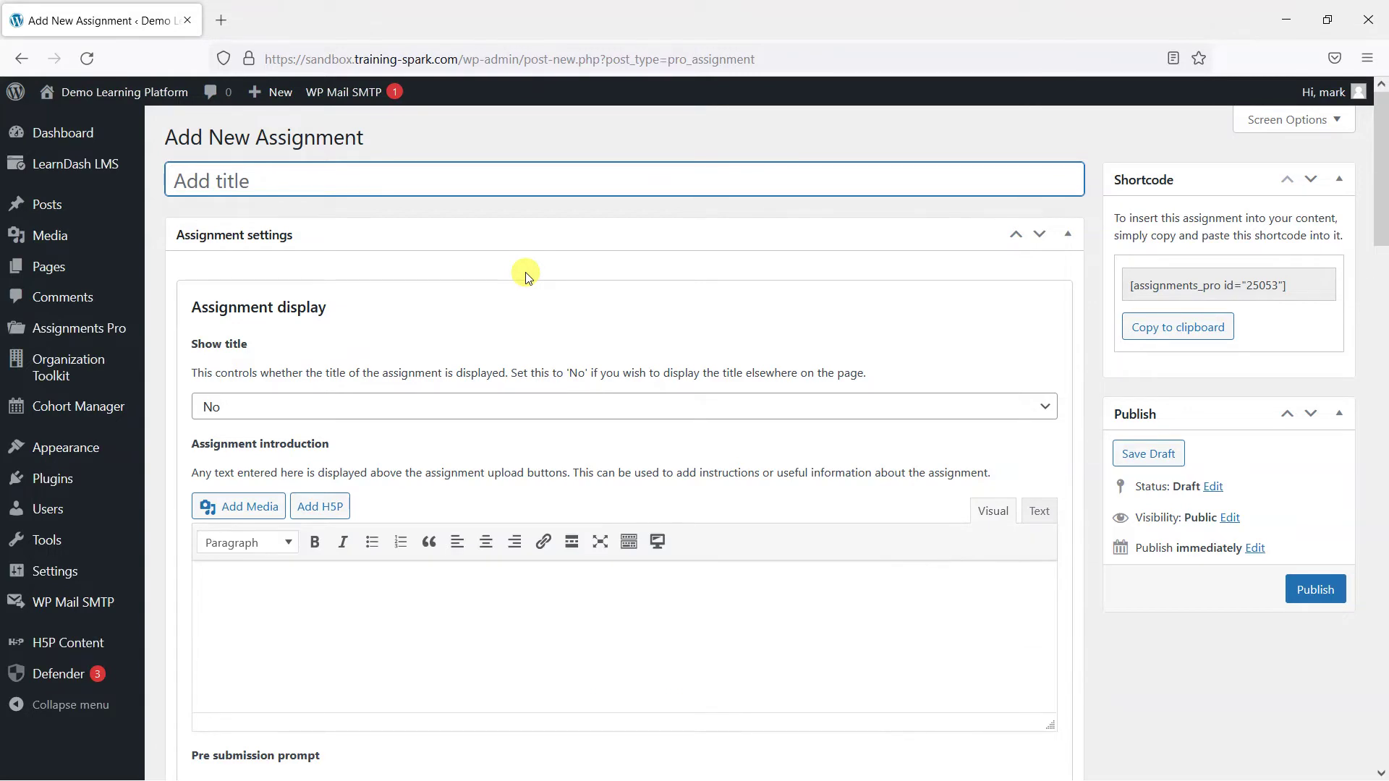
pyautogui.write('My evide')
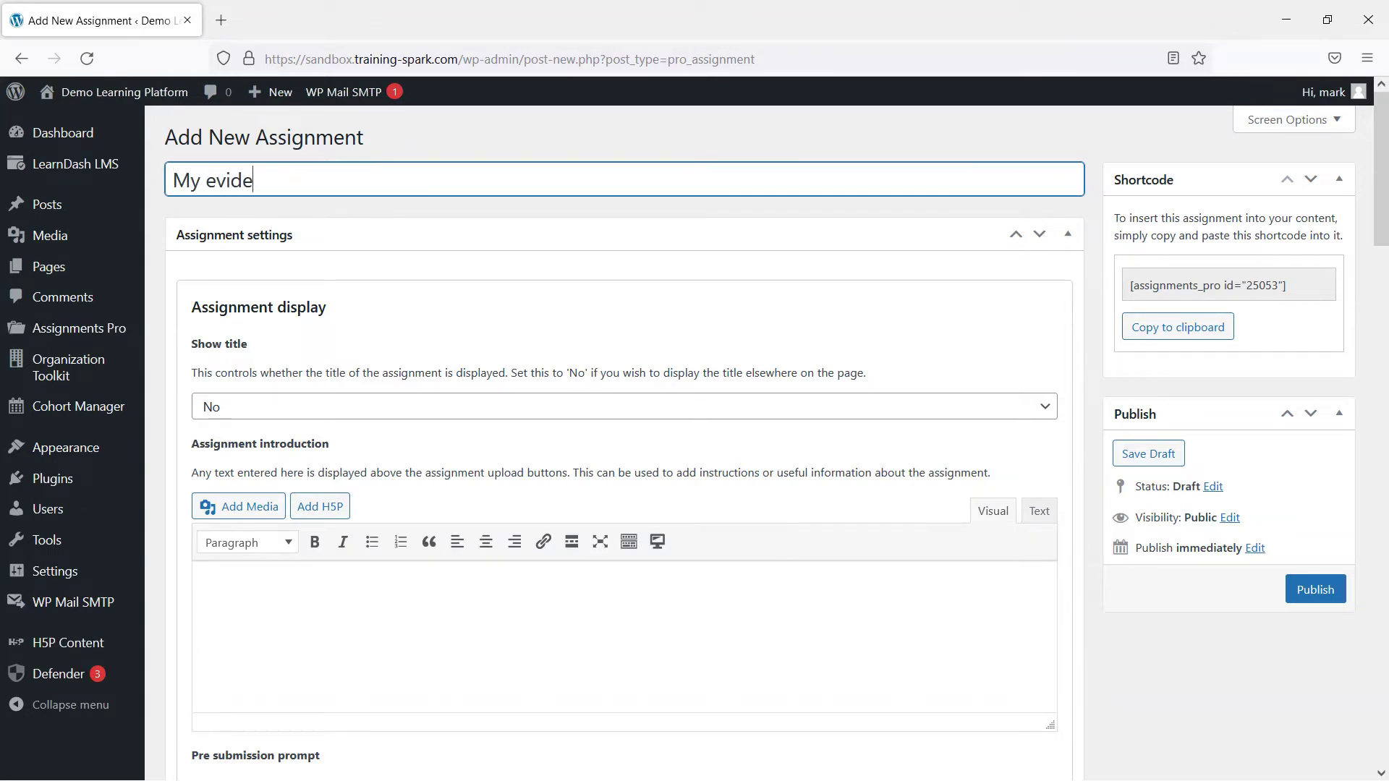
pyautogui.write('nce upoad')
pyautogui.moveTo(1381, 206)
pyautogui.mouseDown()
pyautogui.moveTo(1381, 658)
pyautogui.moveTo(1382, 204)
pyautogui.mouseUp()
pyautogui.click(311, 179)
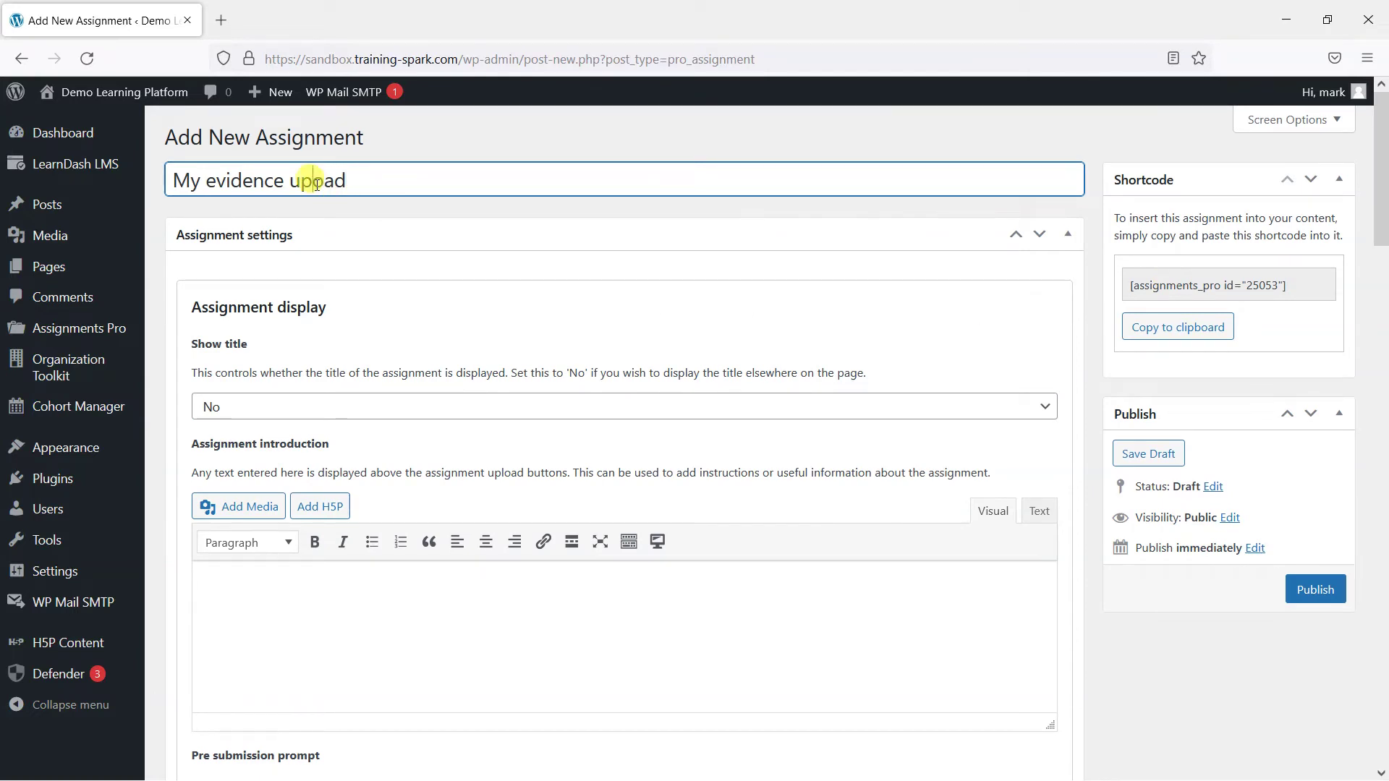
pyautogui.write('l')
pyautogui.scroll(-1, 550, 189)
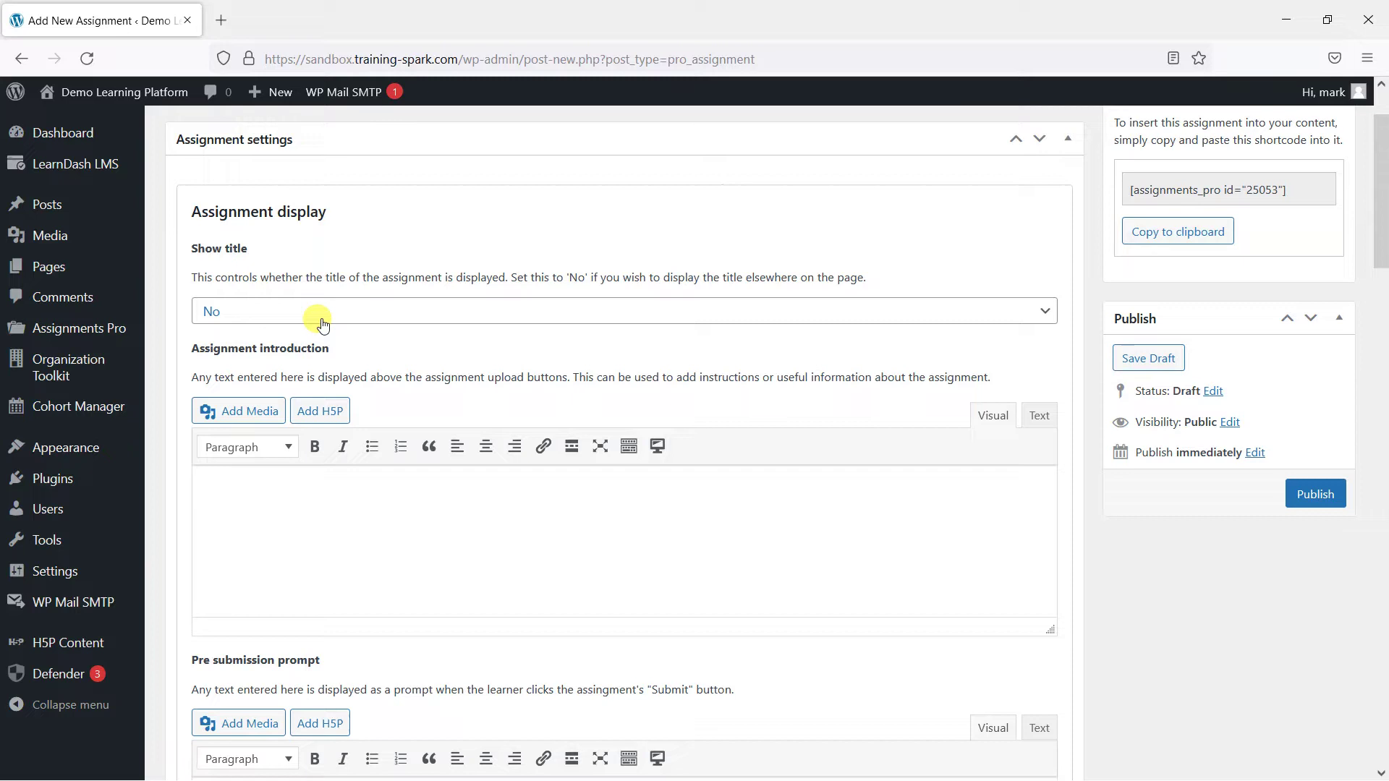
pyautogui.scroll(3, 322, 325)
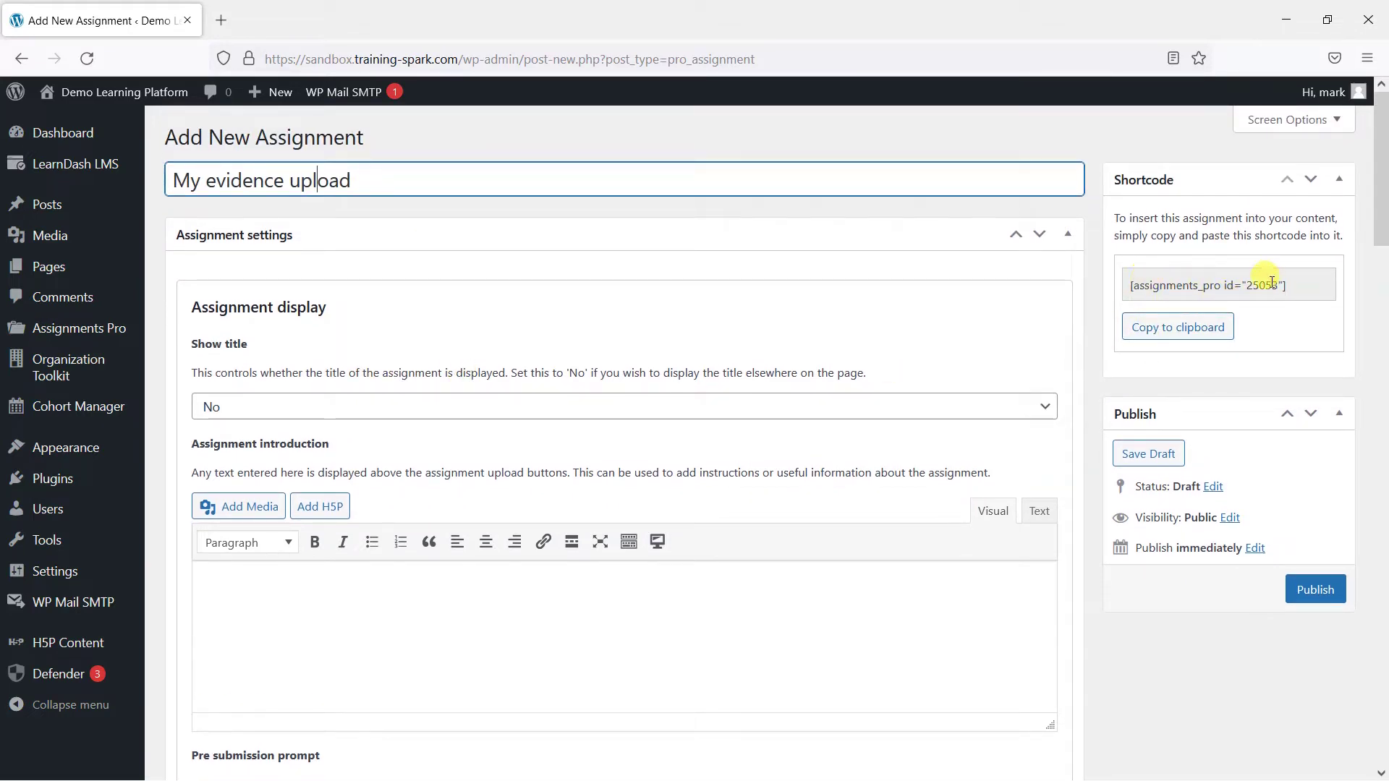
pyautogui.moveTo(1291, 288); pyautogui.dragTo(1147, 282)
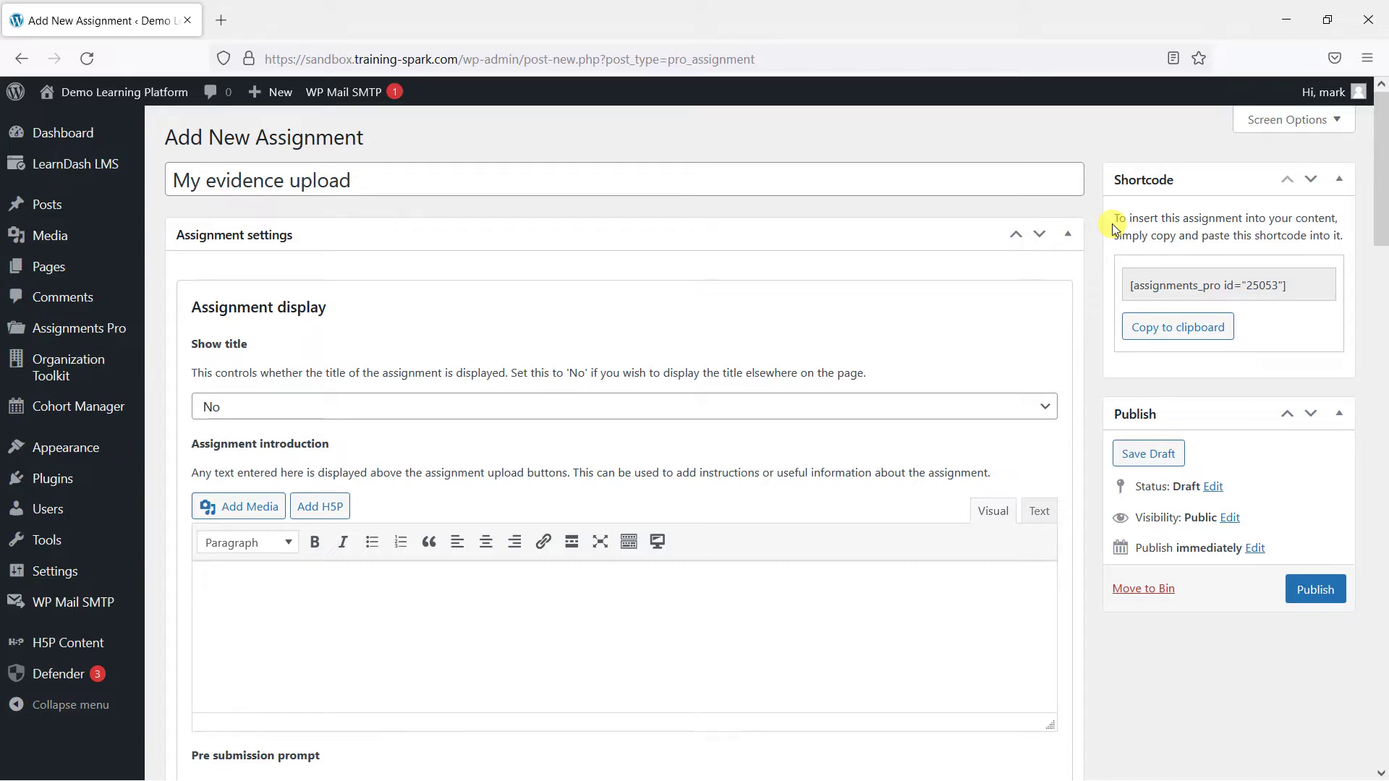
# - Copy the assignment's shortcode to the clipboard and dismiss the confirmation
pyautogui.click(1193, 324)
pyautogui.click(837, 457)
pyautogui.moveTo(353, 181); pyautogui.dragTo(169, 184)
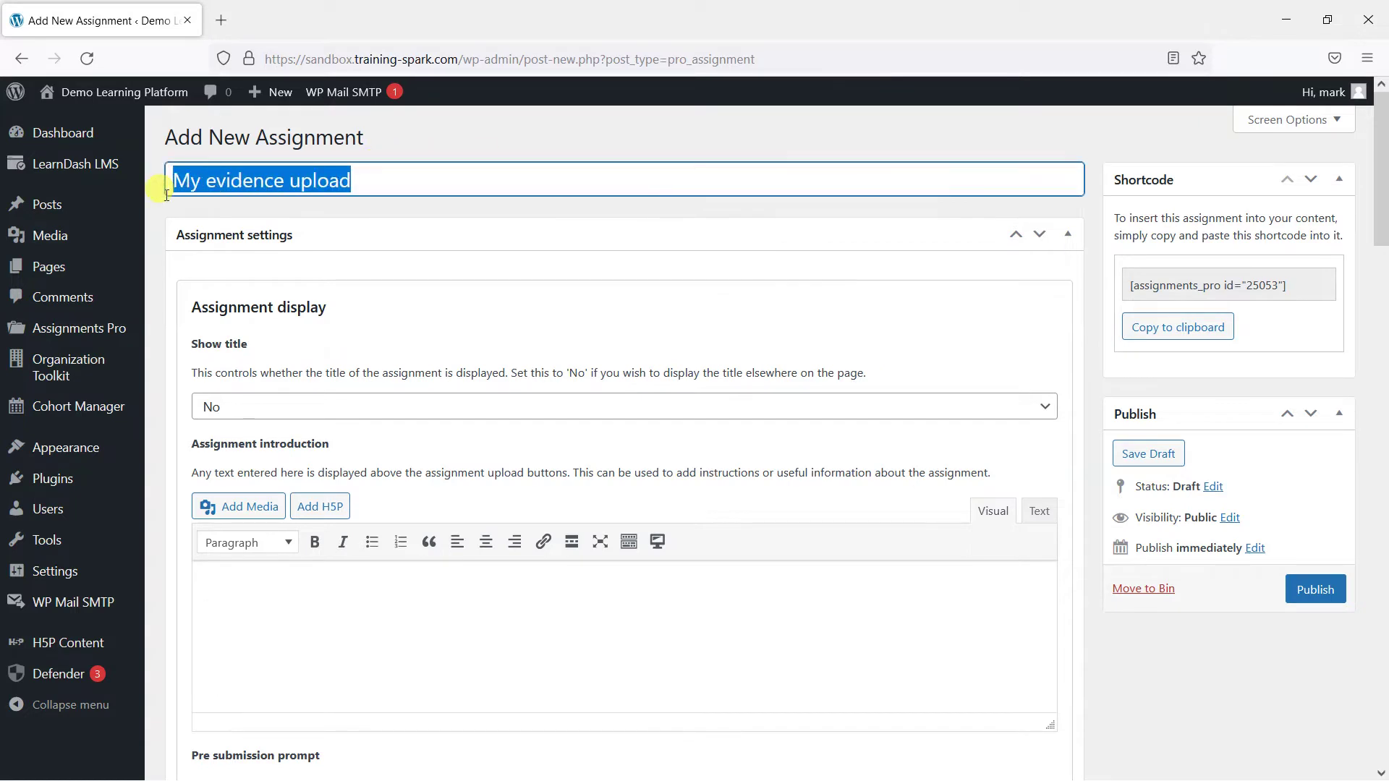
pyautogui.click(243, 219)
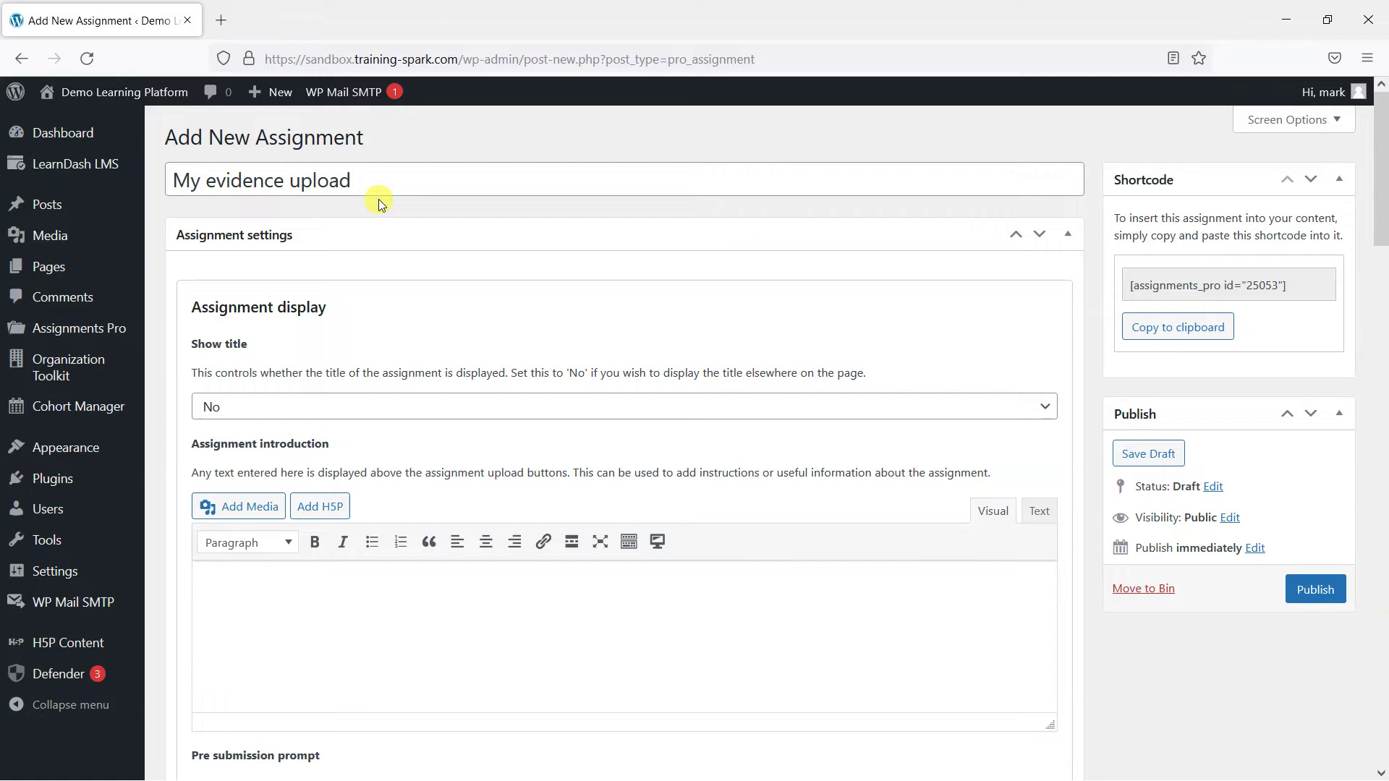
# - Set the Show title option to Yes
pyautogui.click(299, 409)
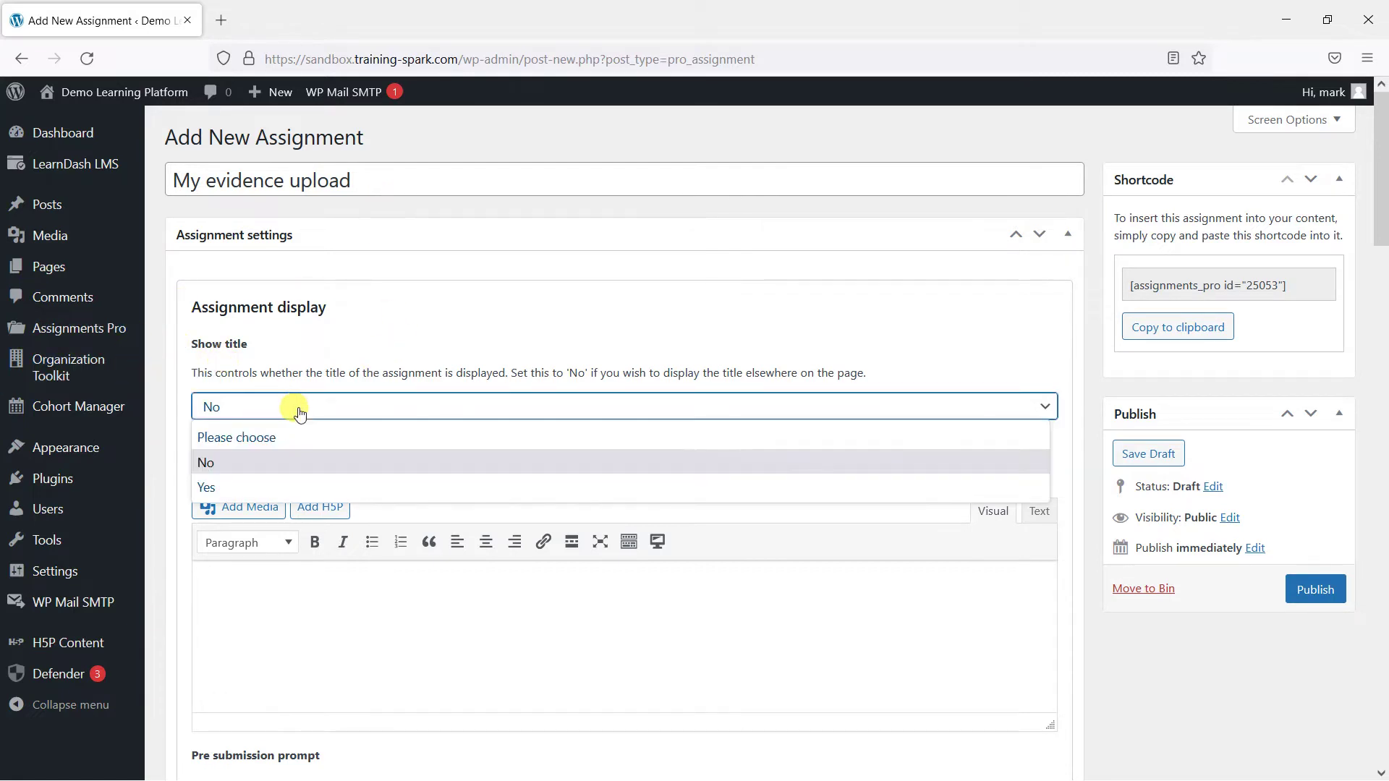
pyautogui.click(294, 486)
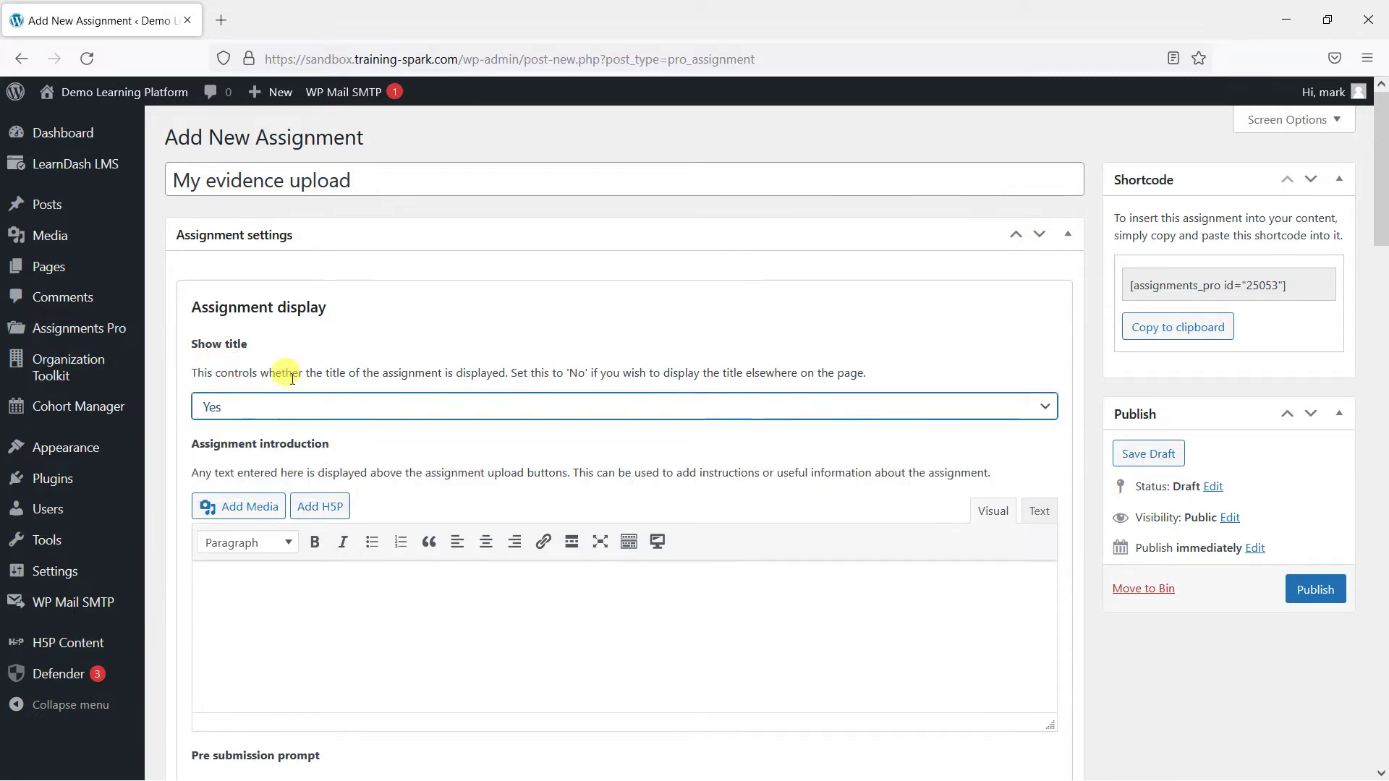
pyautogui.moveTo(365, 181); pyautogui.dragTo(145, 180)
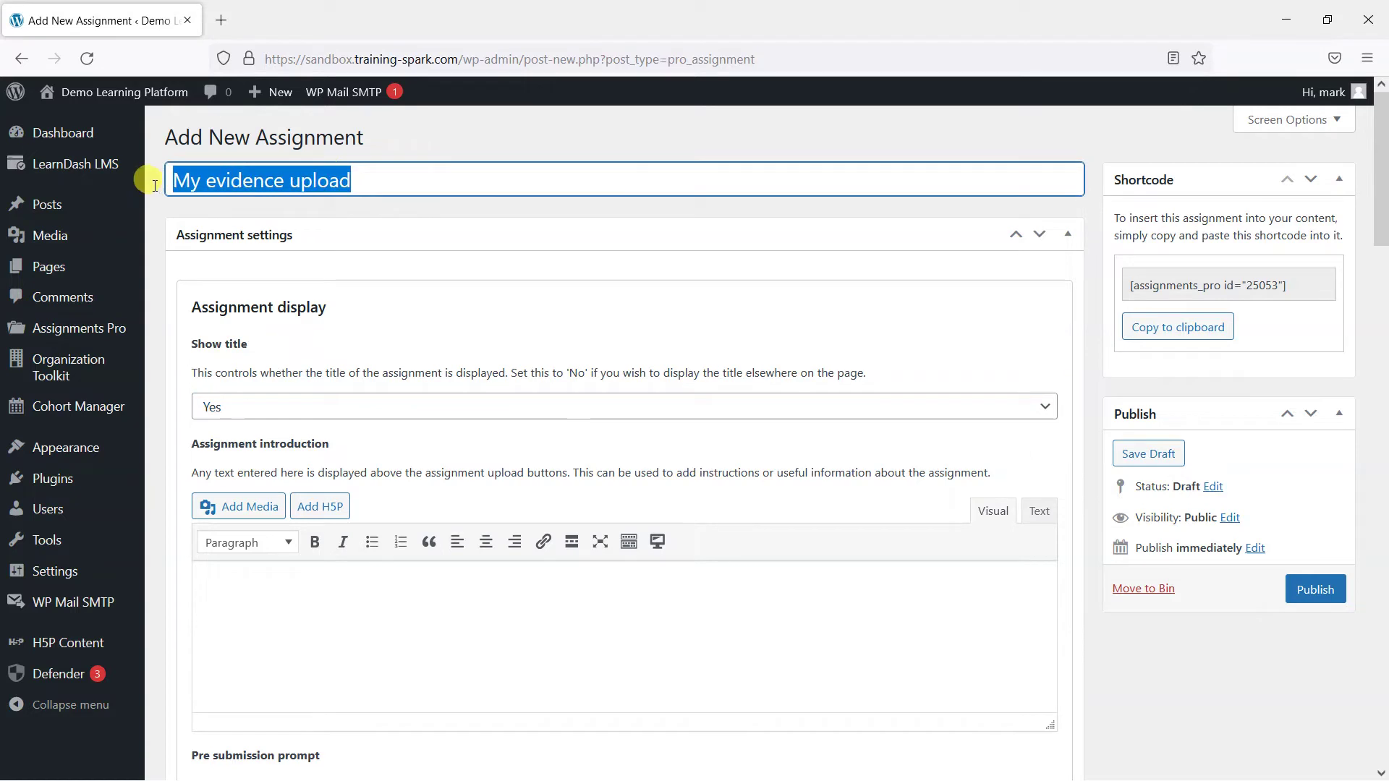
pyautogui.click(389, 141)
pyautogui.scroll(-3, 371, 371)
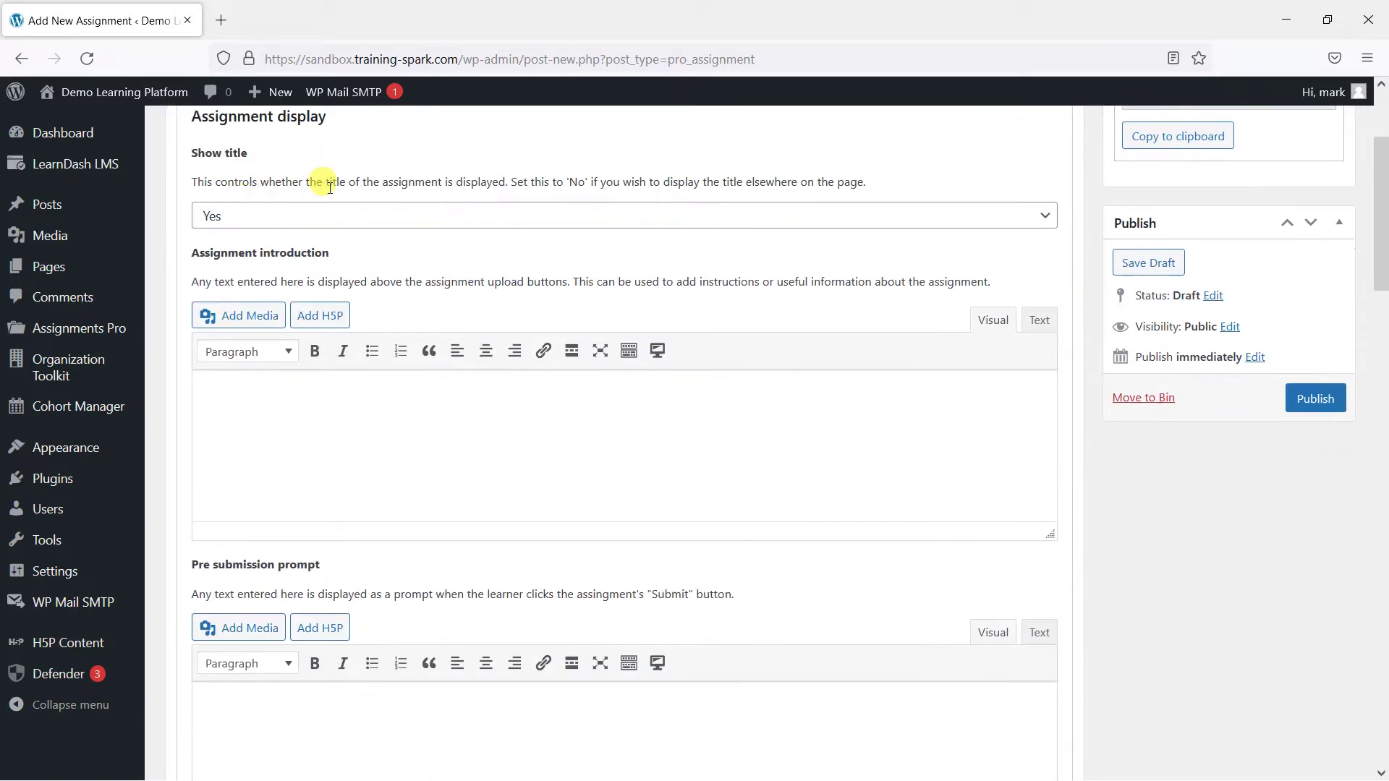
pyautogui.scroll(3, 298, 224)
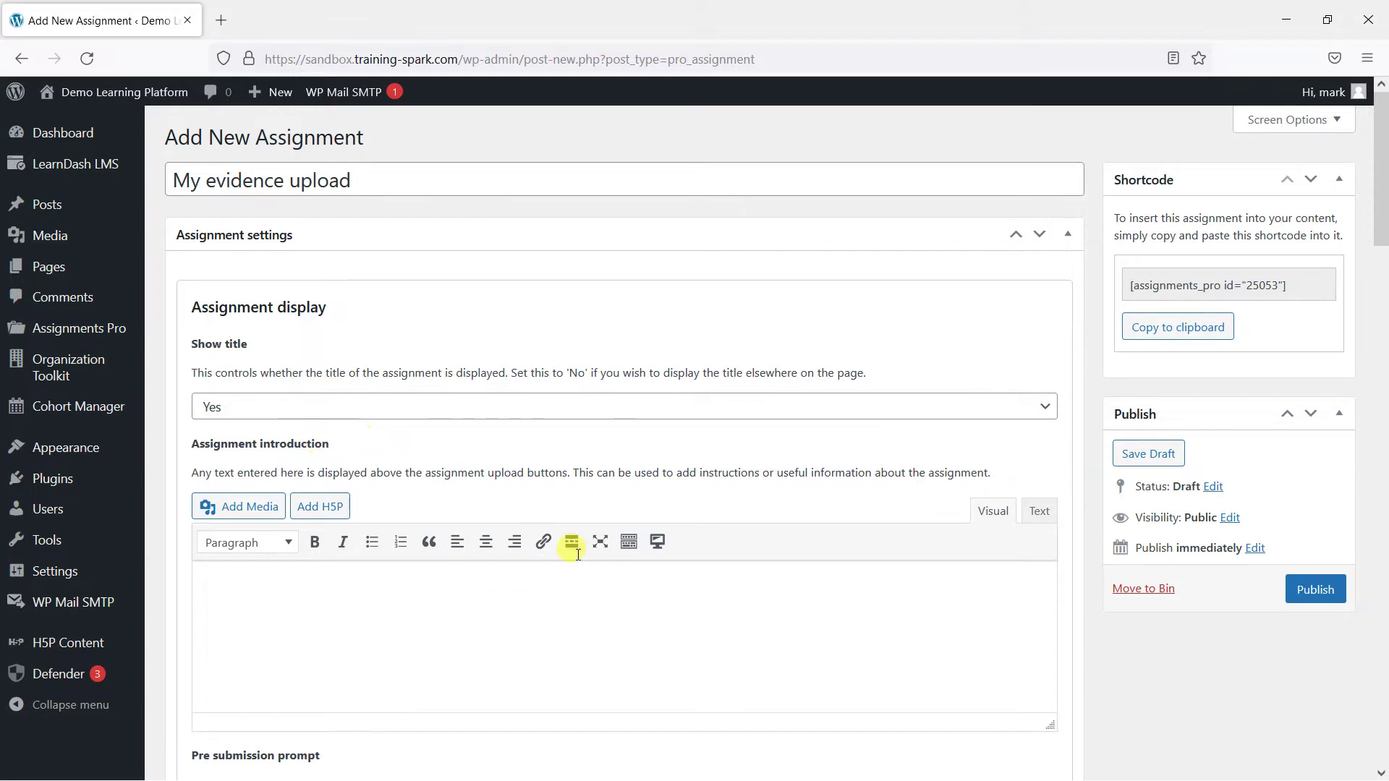
# - Write 'Please upload your files here.' as the assignment introduction
pyautogui.scroll(-1, 578, 555)
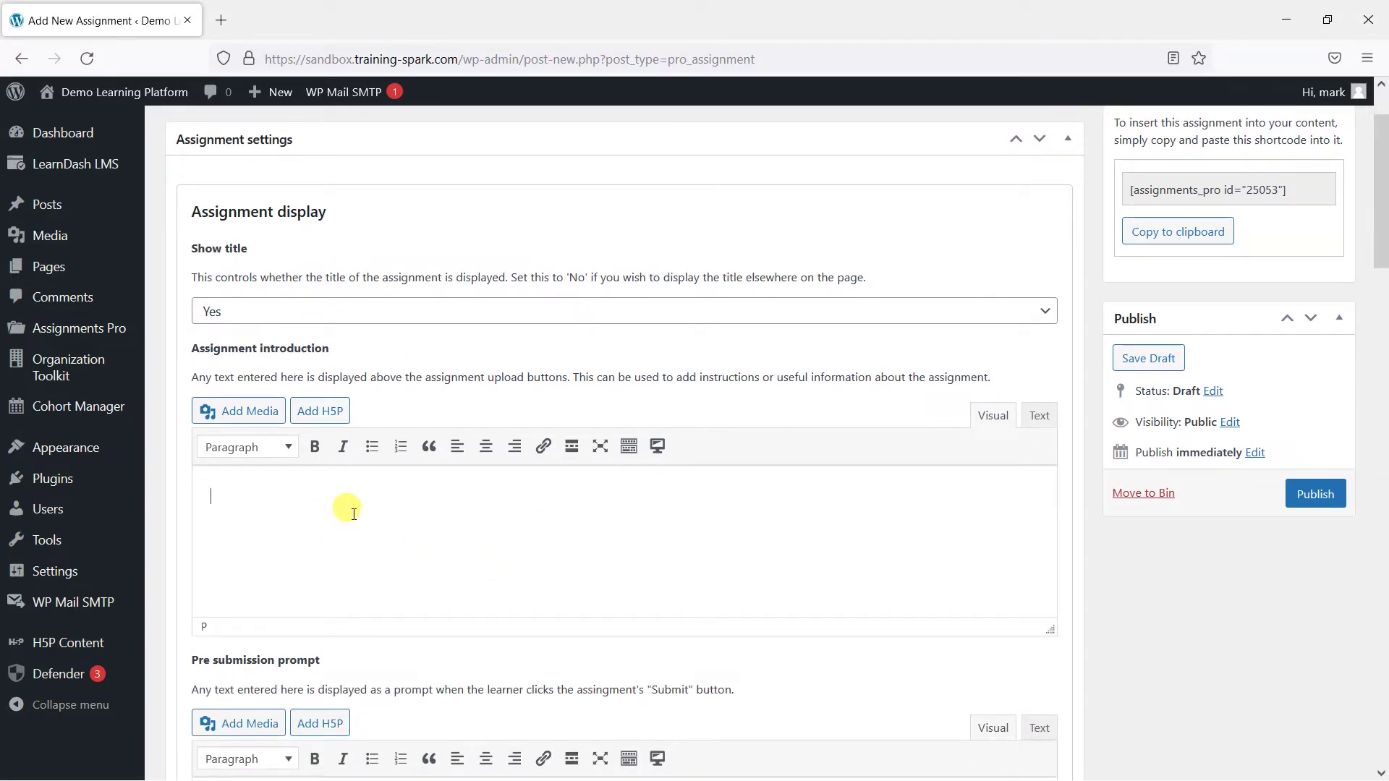
pyautogui.click(354, 514)
pyautogui.write('Please uploa')
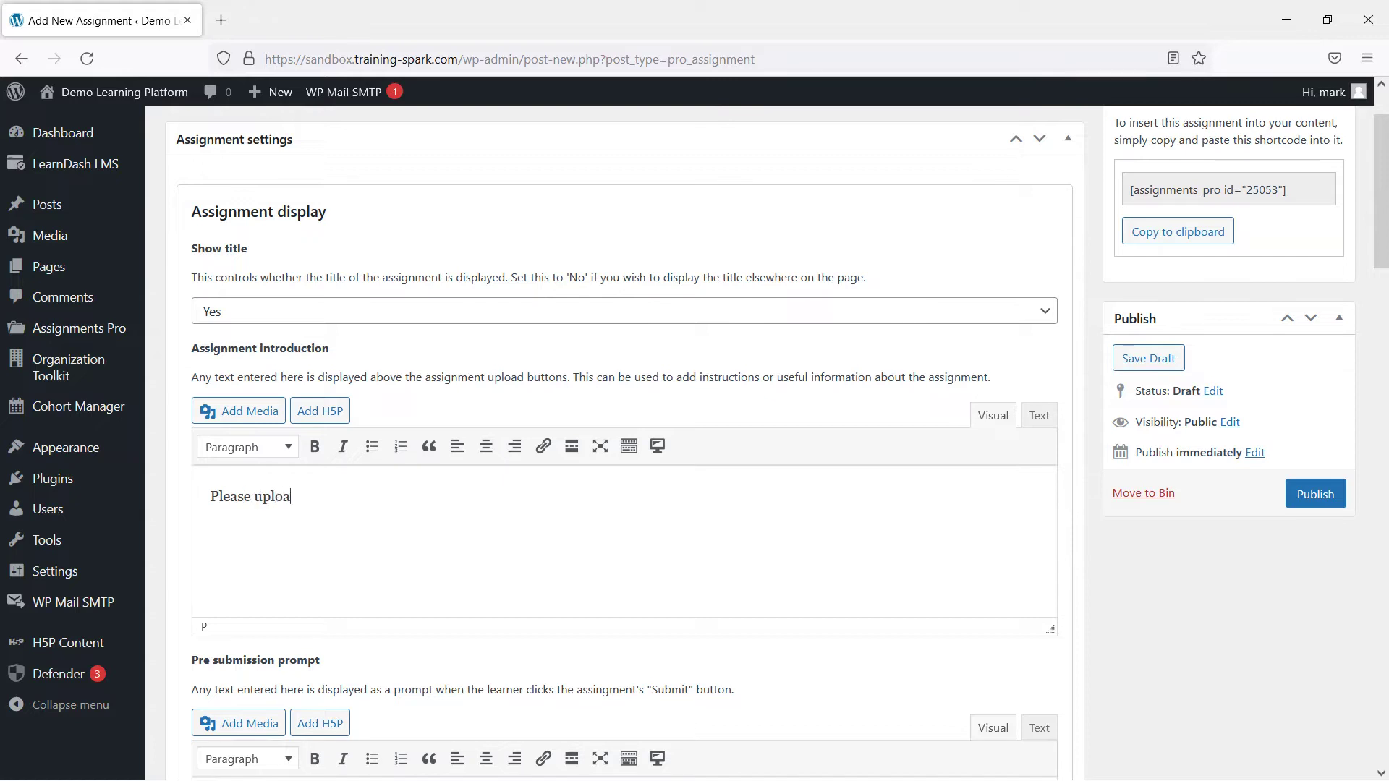
pyautogui.press('BackSpace')
pyautogui.press('BackSpace')
pyautogui.press('BackSpace')
pyautogui.write('load your files here.')
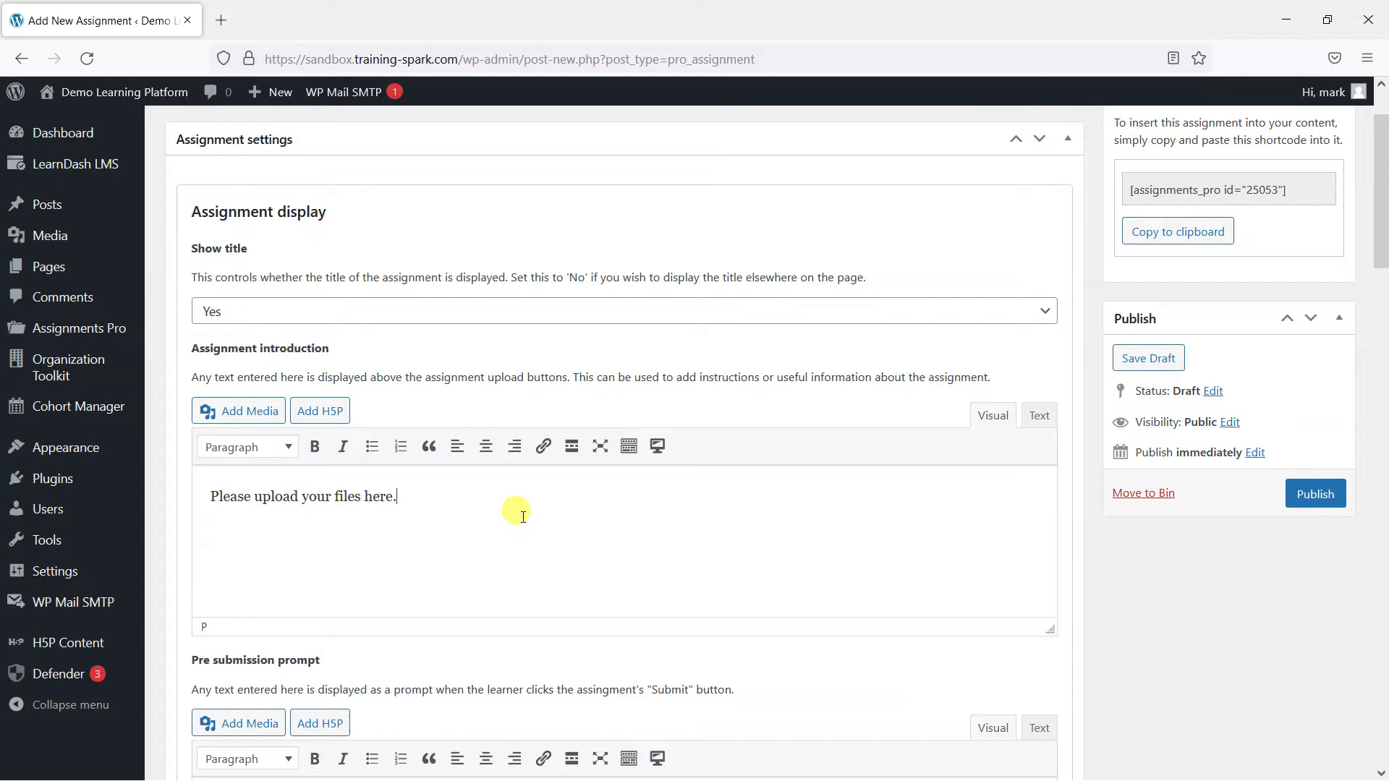
# - Write the pre-submission prompt 'Wait!' followed by the warning that changes aren't possible afterwards
pyautogui.scroll(-2, 527, 524)
pyautogui.scroll(-4, 527, 523)
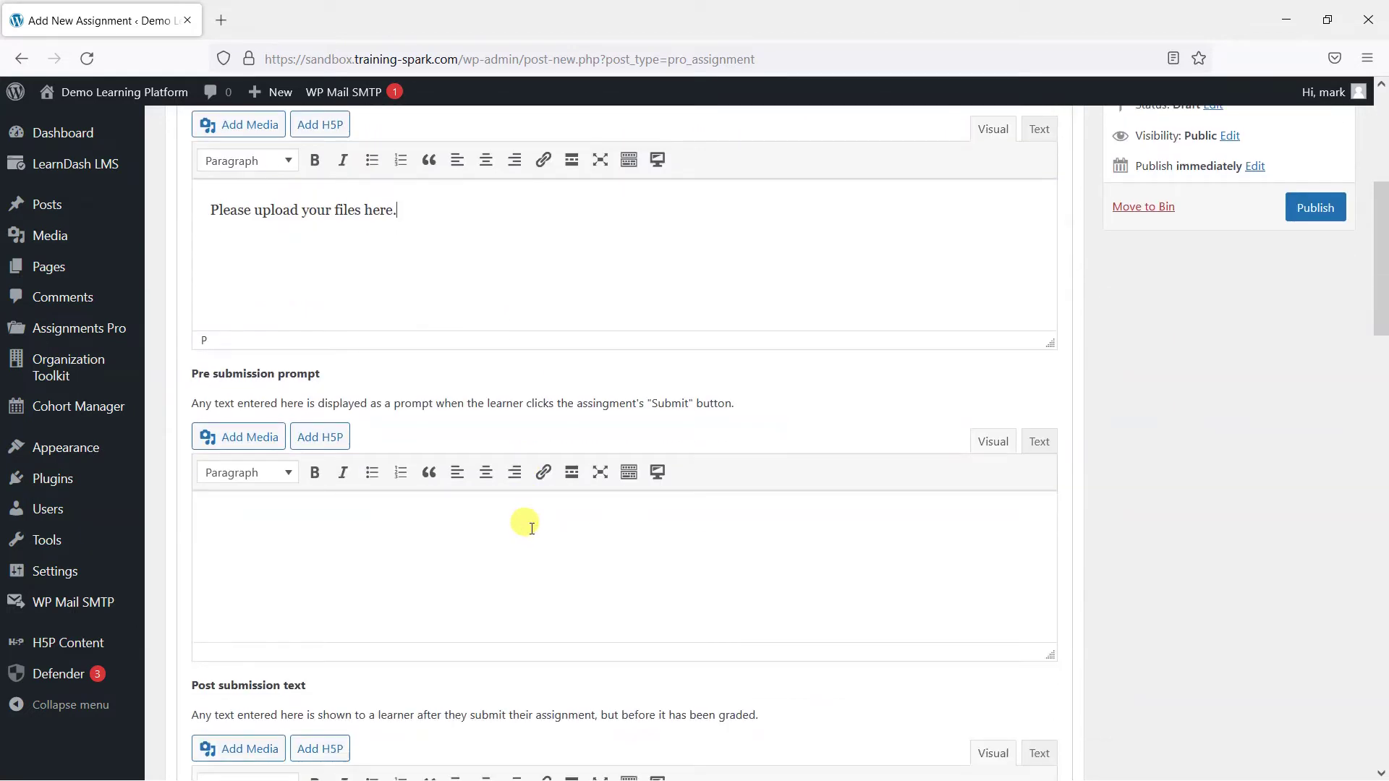
pyautogui.click(463, 553)
pyautogui.write('War')
pyautogui.press('BackSpace')
pyautogui.write('t')
pyautogui.write('t!')
pyautogui.press('Return')
pyautogui.write('Are you sure you ')
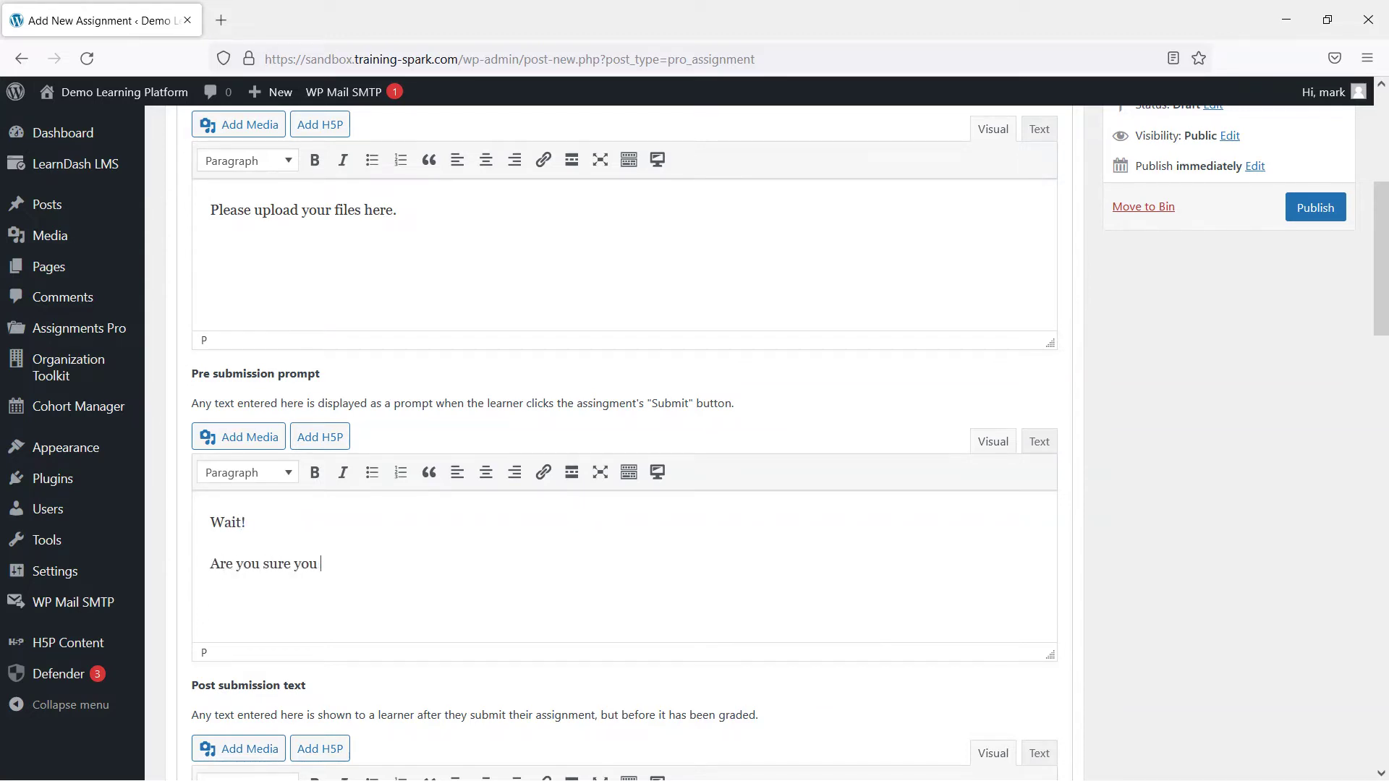
pyautogui.write("want to submit this? You won't be able to a")
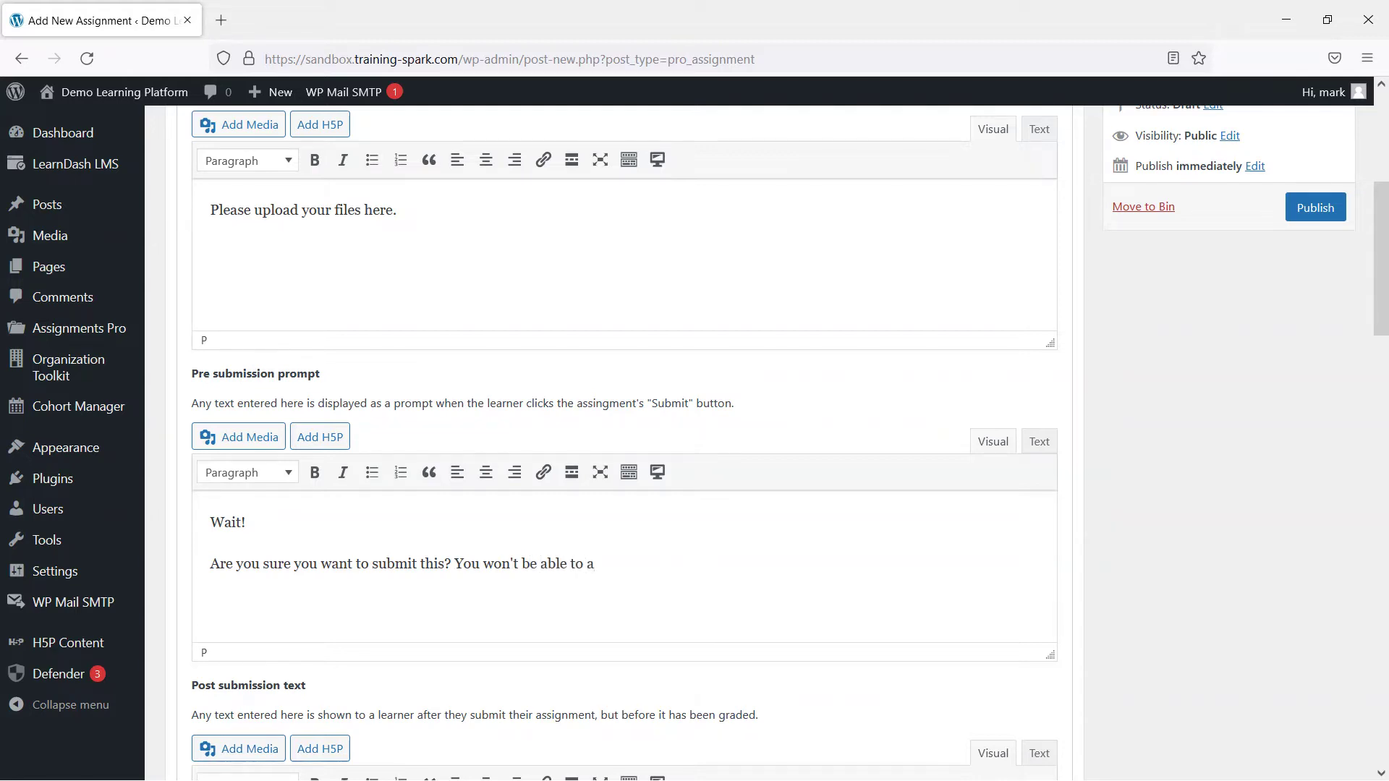
pyautogui.press('BackSpace')
pyautogui.write('make any changes')
pyautogui.write(' afterwards.')
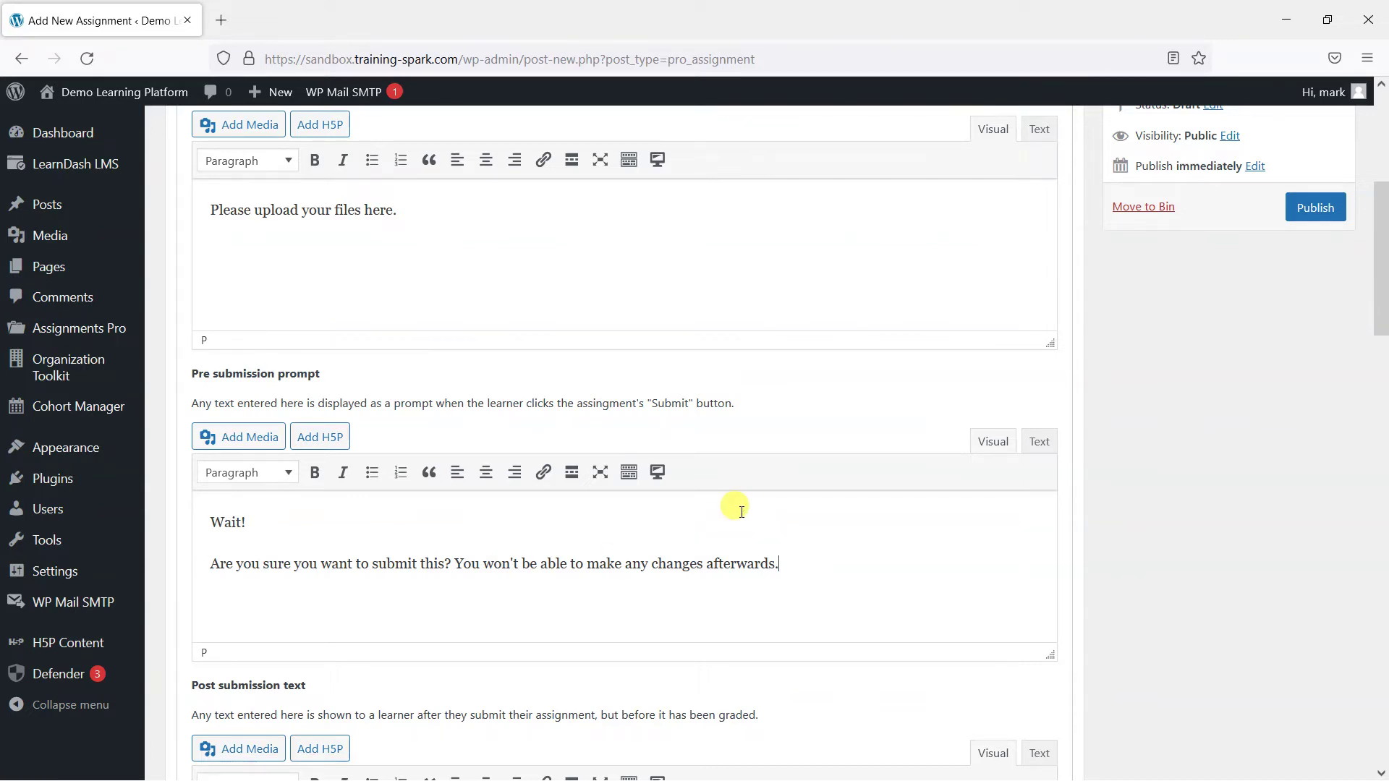
pyautogui.scroll(-5, 795, 448)
# - Add the post-submission thank-you text and the after-grading text 'A tutor has graded your assignment...'
pyautogui.click(389, 482)
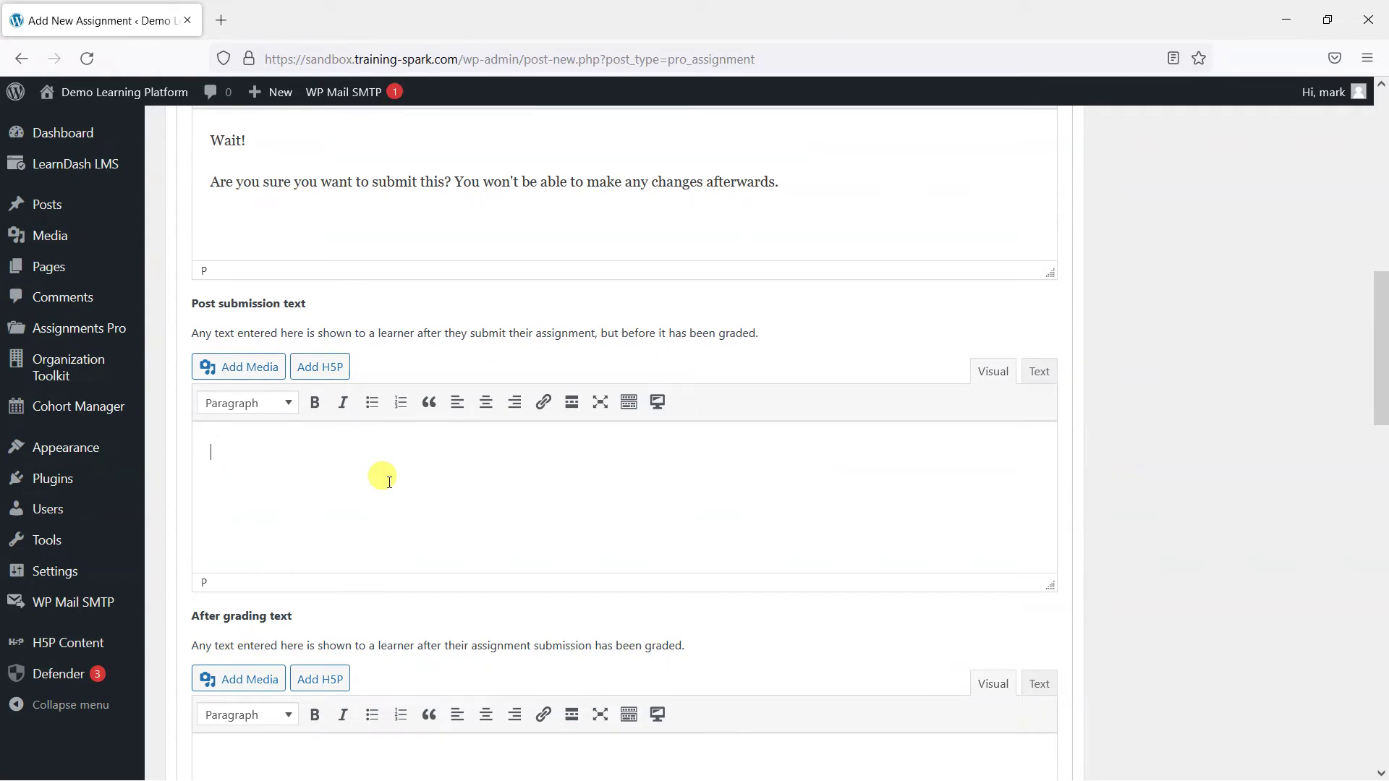
pyautogui.write('T')
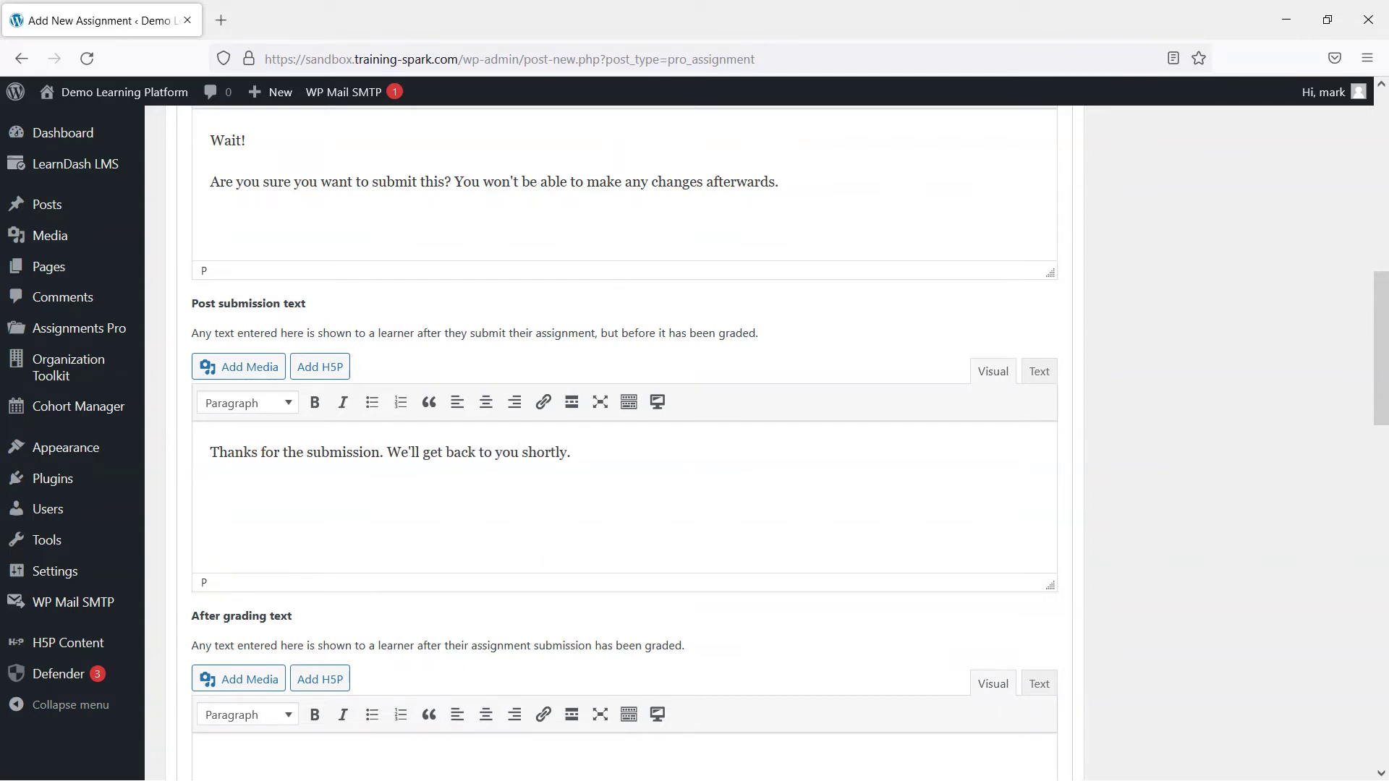
pyautogui.scroll(-4, 434, 405)
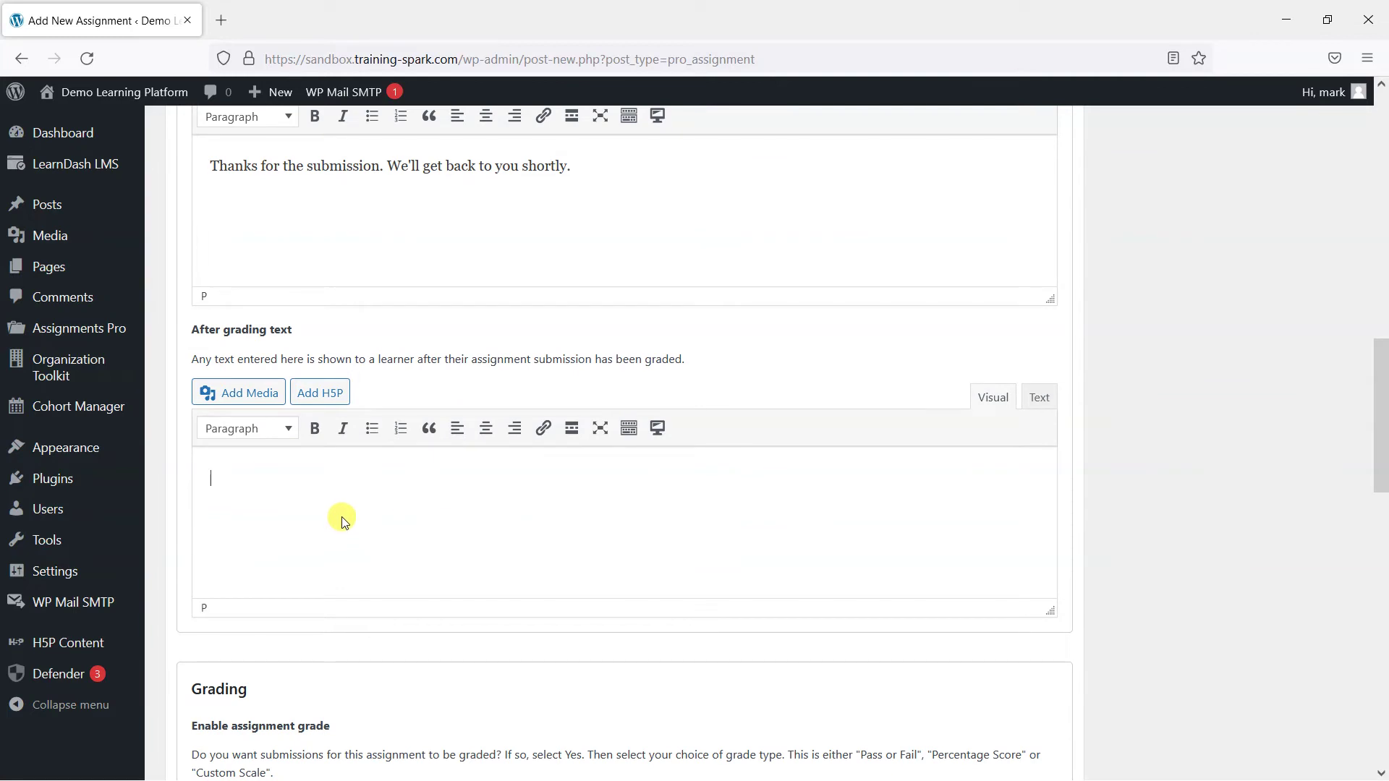
pyautogui.click(362, 519)
pyautogui.write('A t')
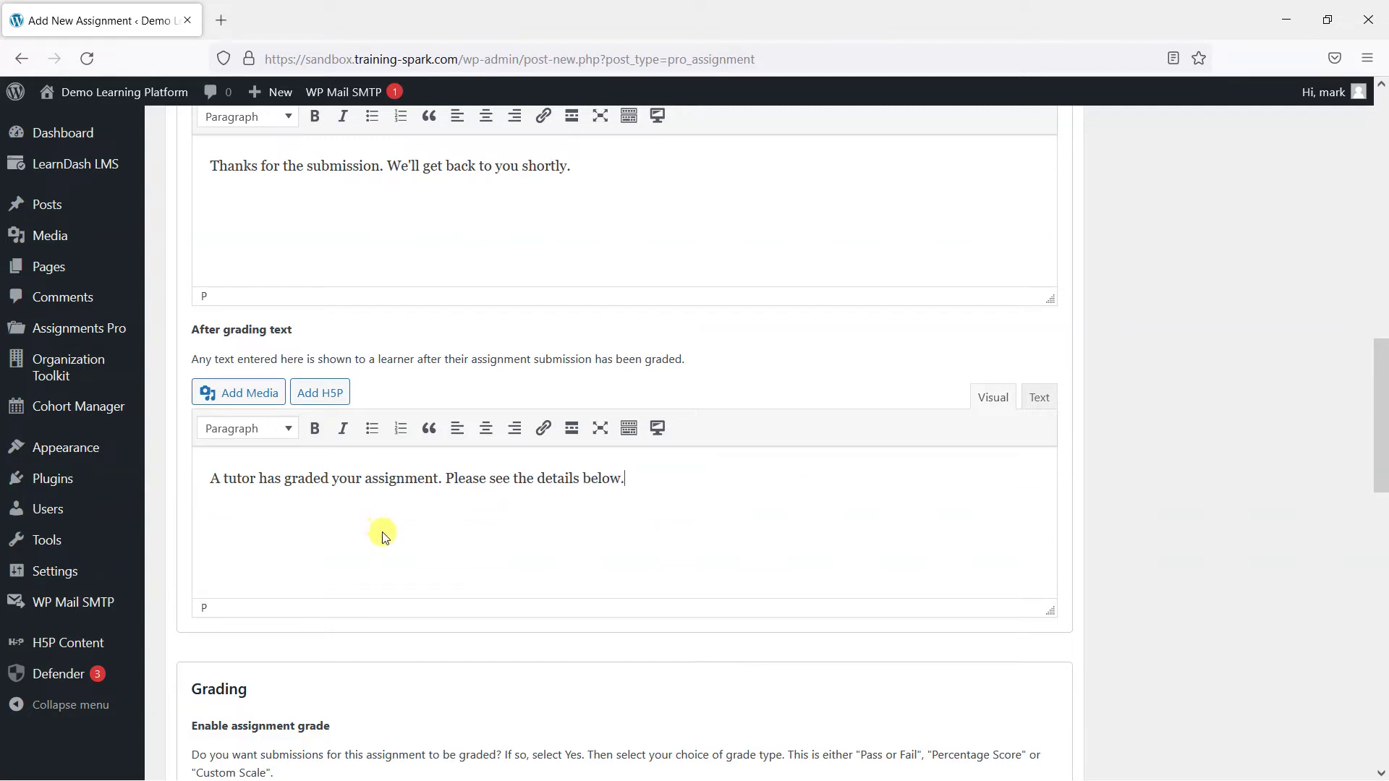
# - Set Enable assignment grade to Yes
pyautogui.scroll(-5, 610, 520)
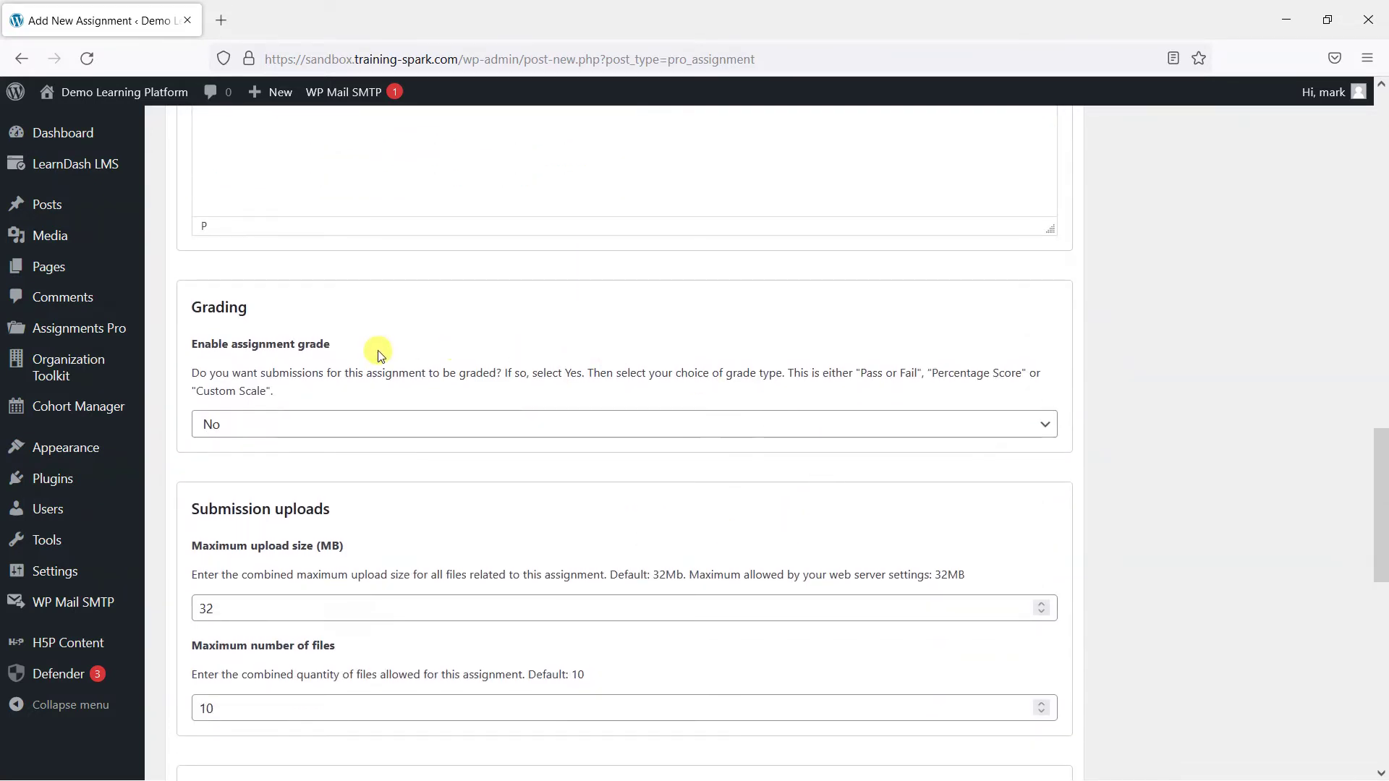
pyautogui.click(308, 431)
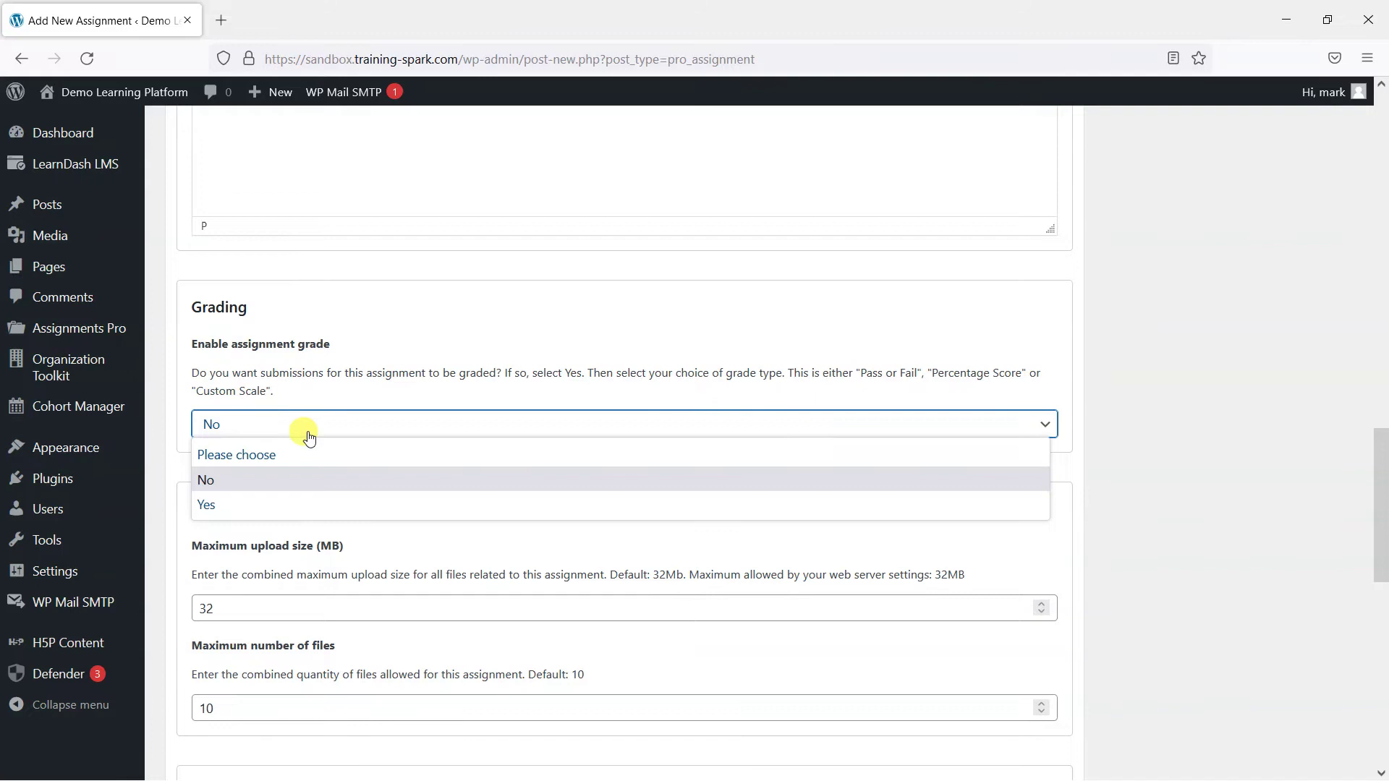
pyautogui.click(285, 504)
pyautogui.scroll(-3, 425, 505)
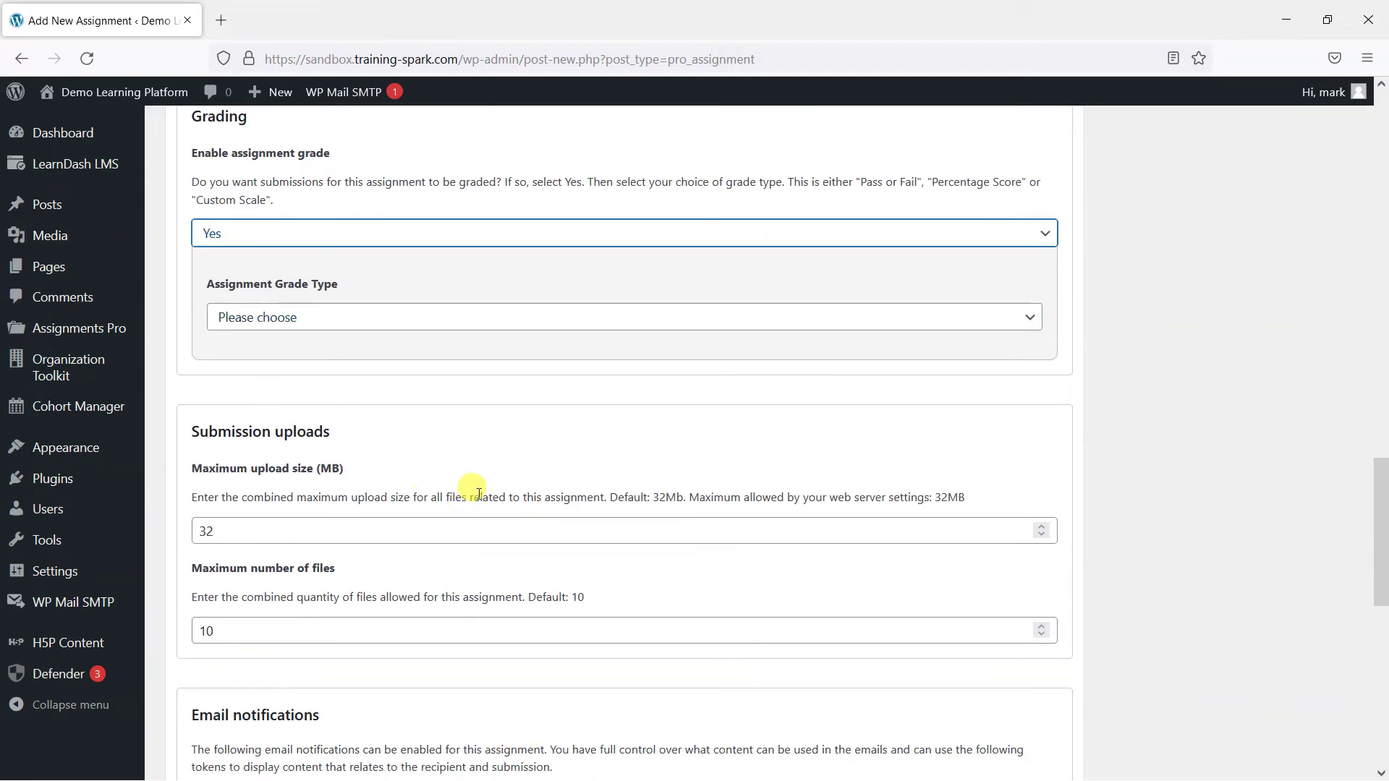
pyautogui.scroll(2, 527, 518)
# - Choose the Custom scale grade type and enter A,B,C,D,E as the scale
pyautogui.click(409, 416)
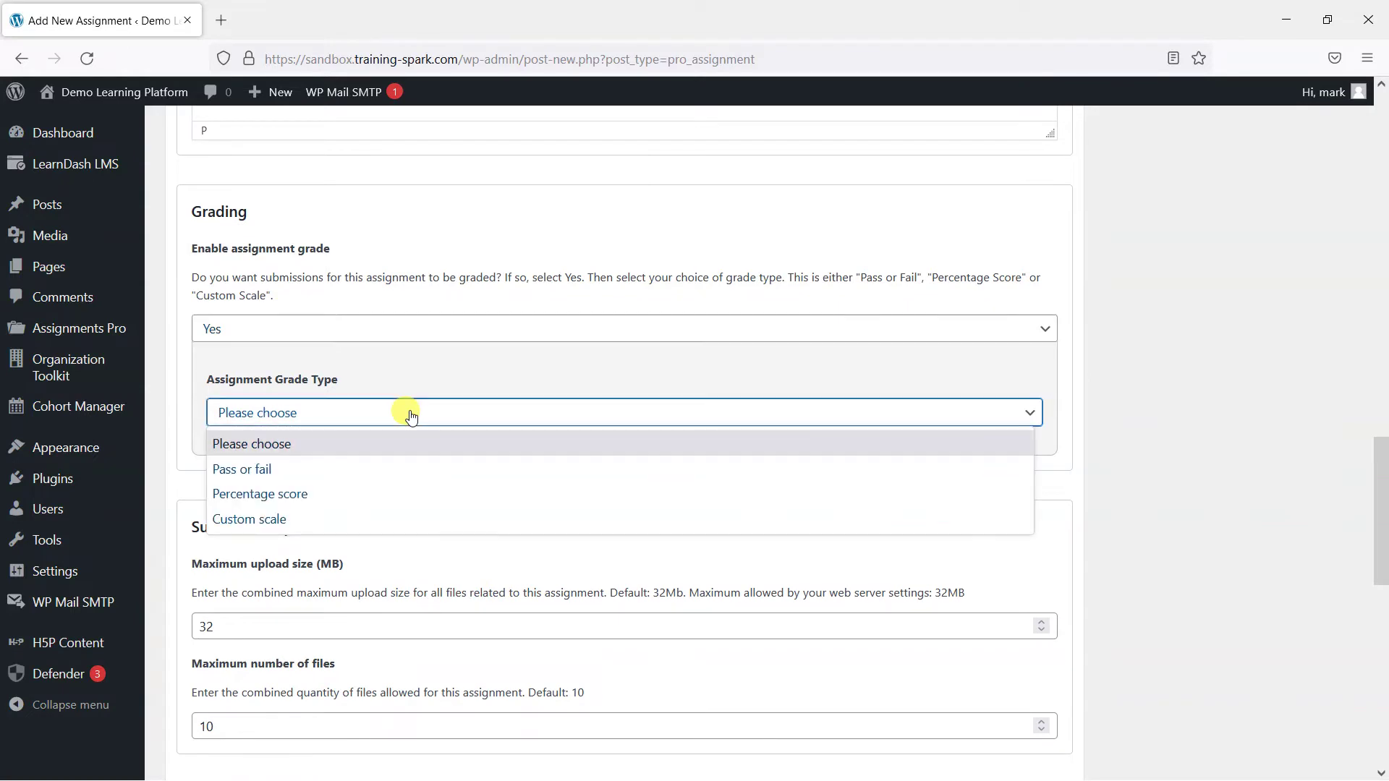
pyautogui.click(290, 519)
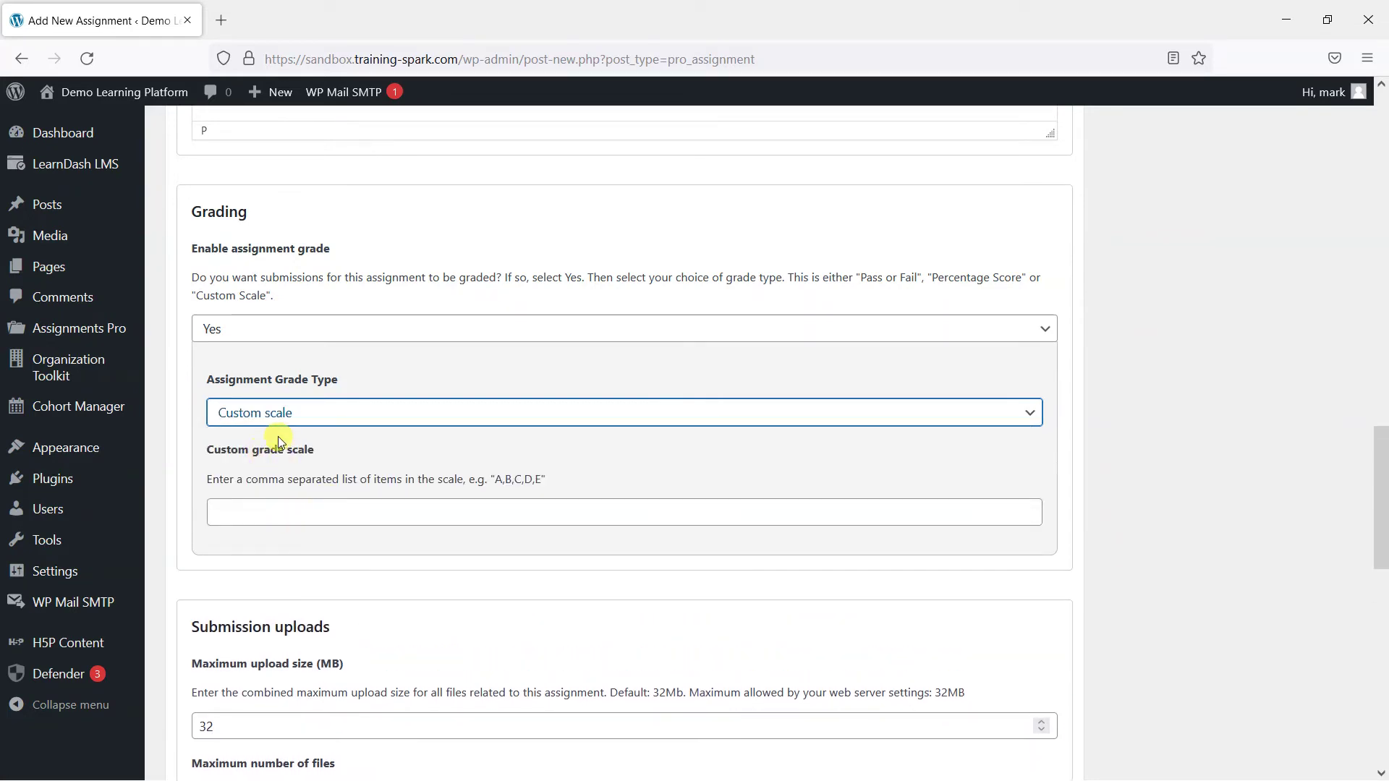
pyautogui.click(287, 513)
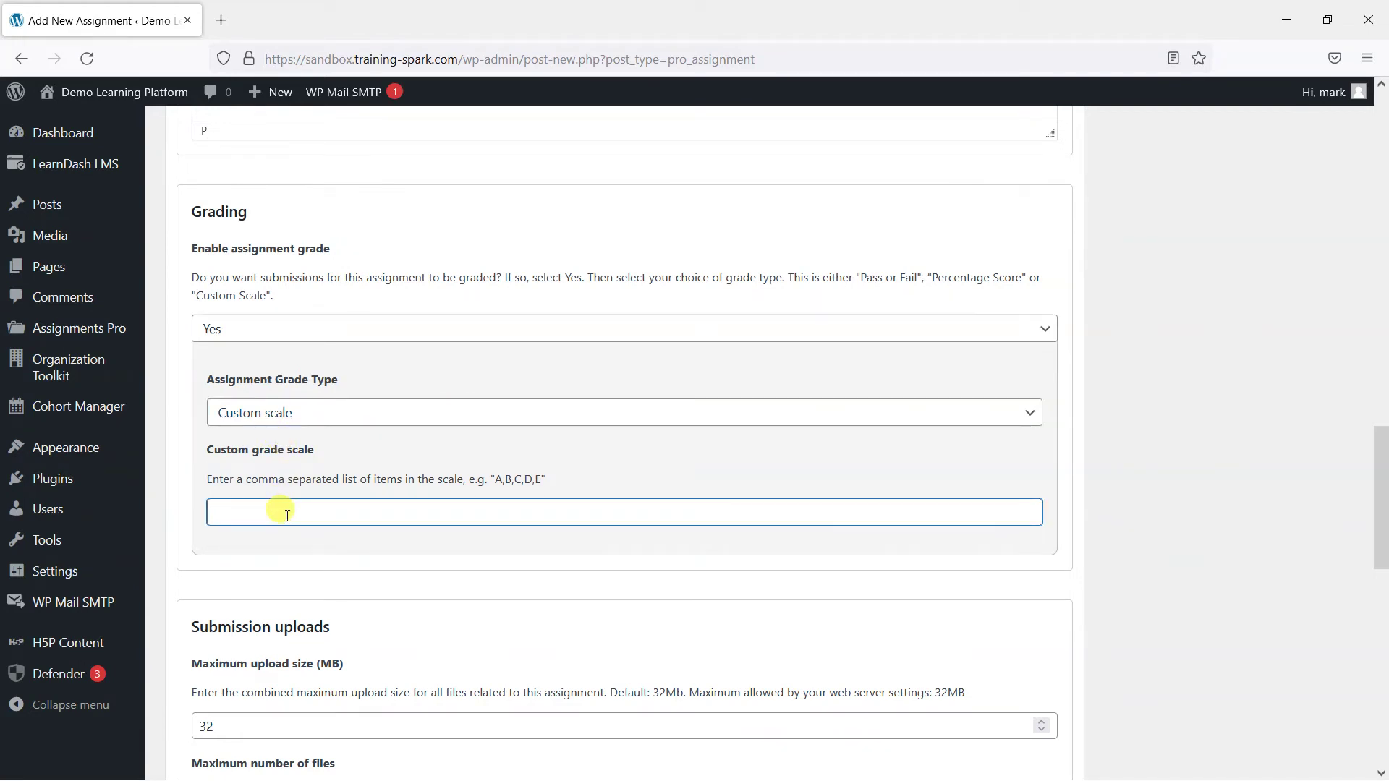
pyautogui.moveTo(494, 479); pyautogui.dragTo(536, 482)
pyautogui.hotkey('ctrl', 'c')
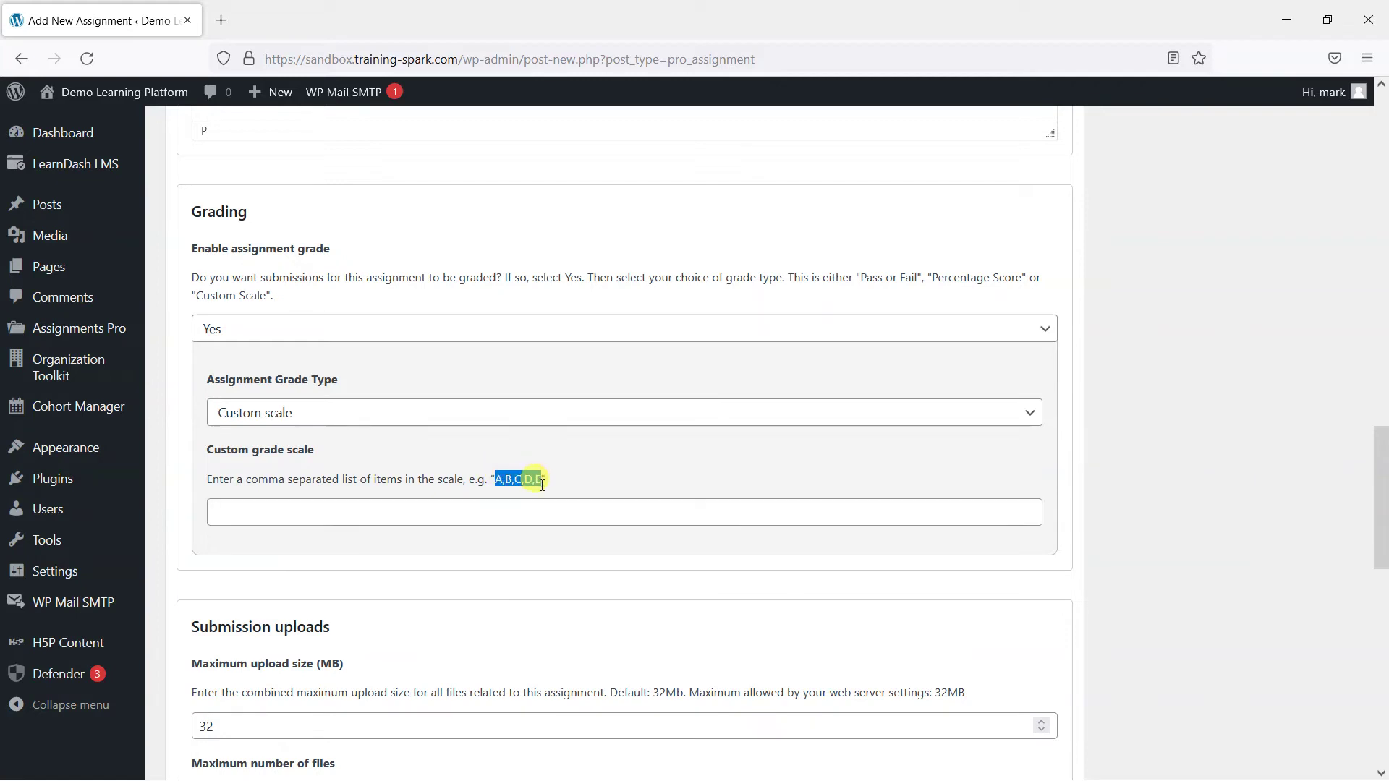
pyautogui.click(458, 512)
pyautogui.hotkey('ctrl', 'v')
pyautogui.click(318, 569)
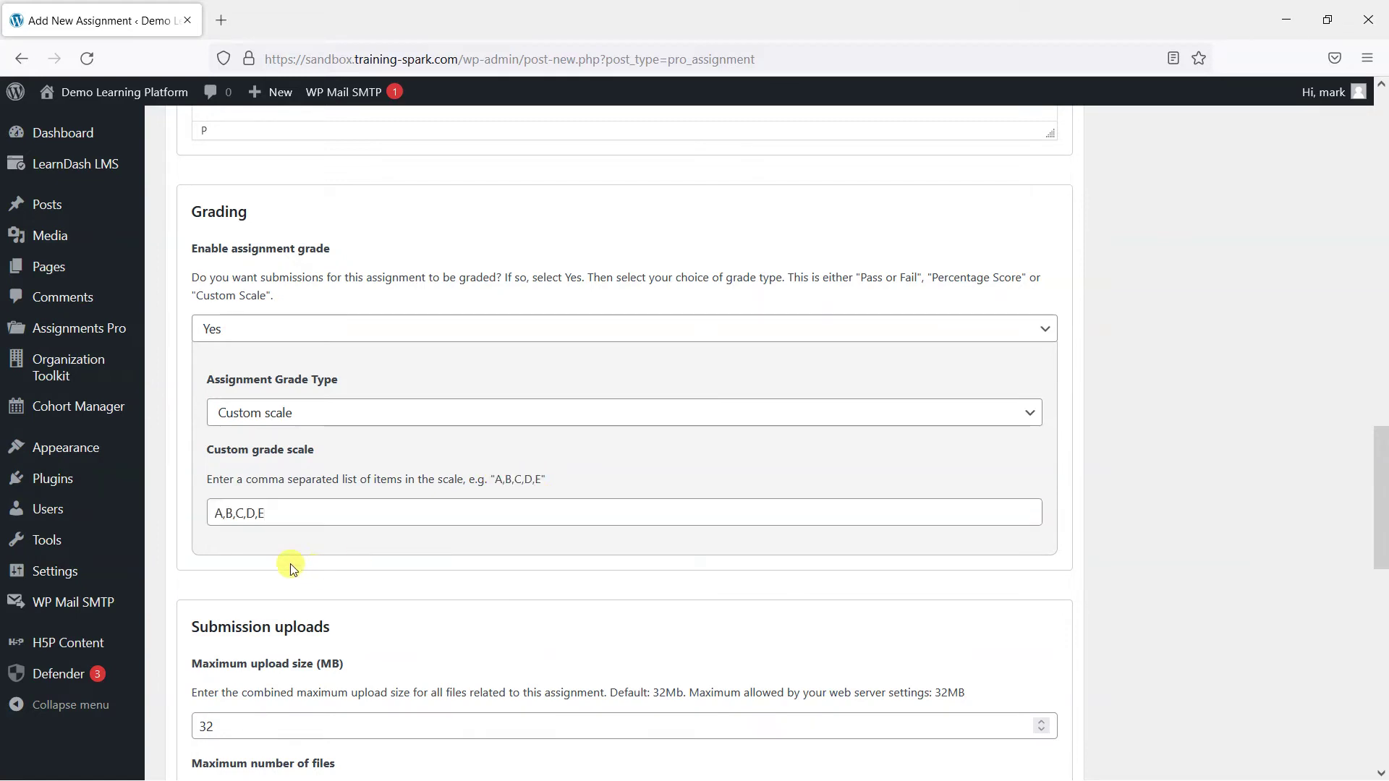
pyautogui.click(217, 512)
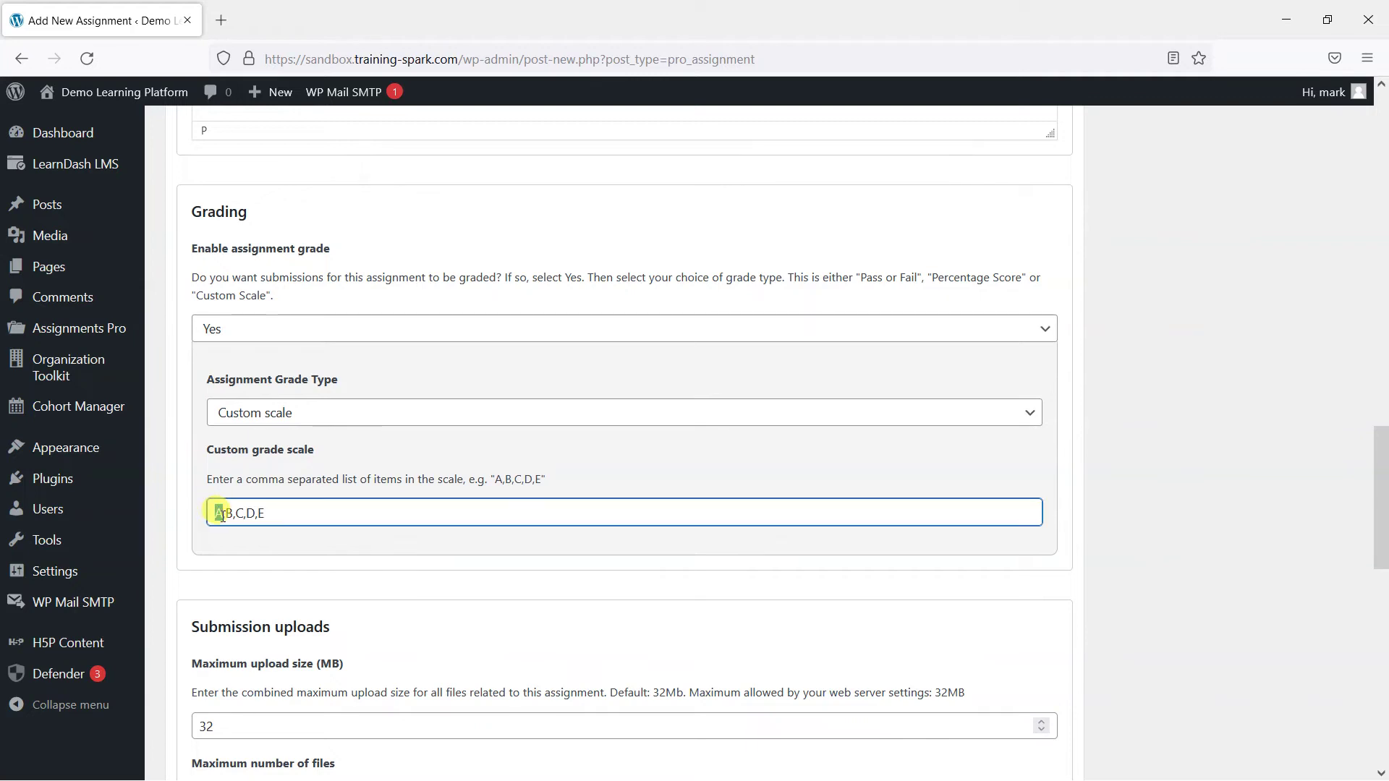
pyautogui.moveTo(224, 514); pyautogui.dragTo(238, 515)
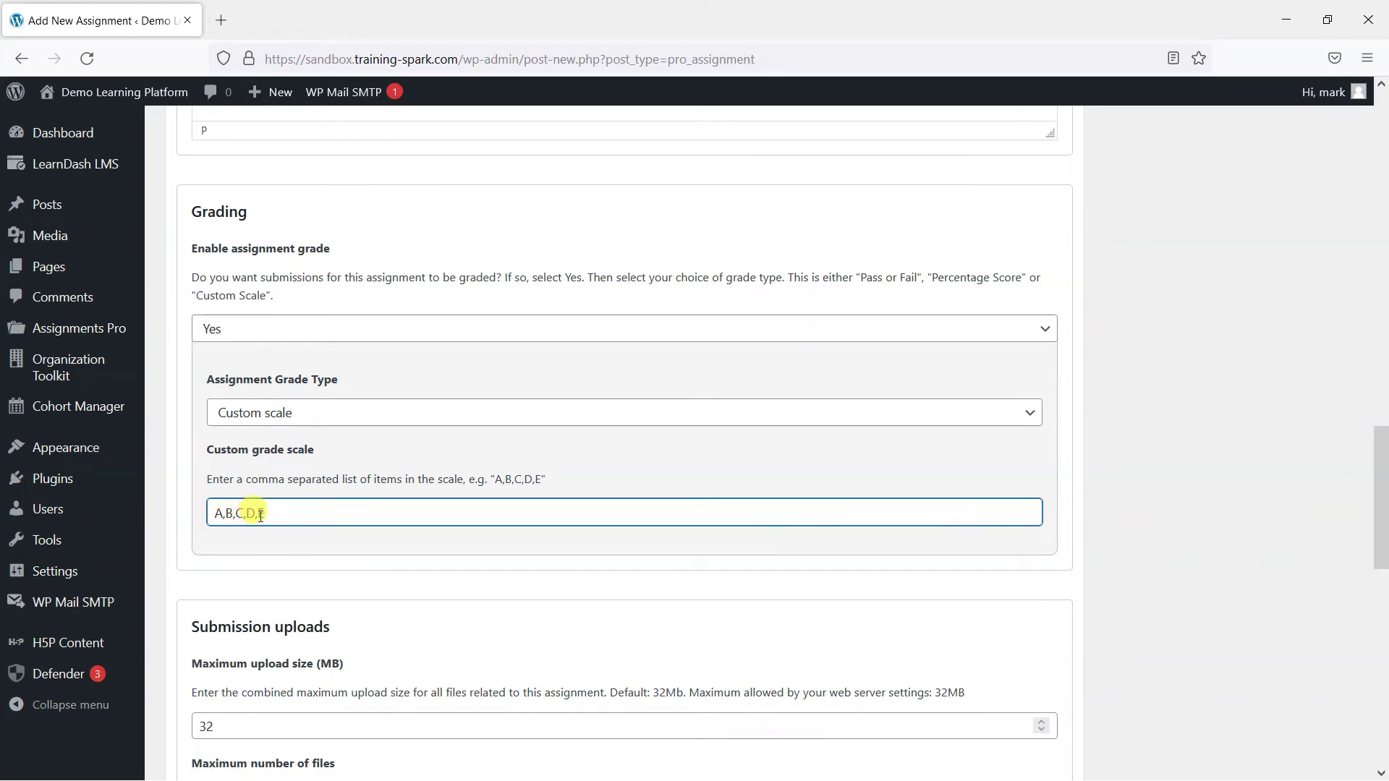
pyautogui.click(296, 515)
# - Change the maximum upload size from 32 to 16 MB and the maximum files from 10 to 5
pyautogui.scroll(-6, 608, 578)
pyautogui.scroll(5, 615, 581)
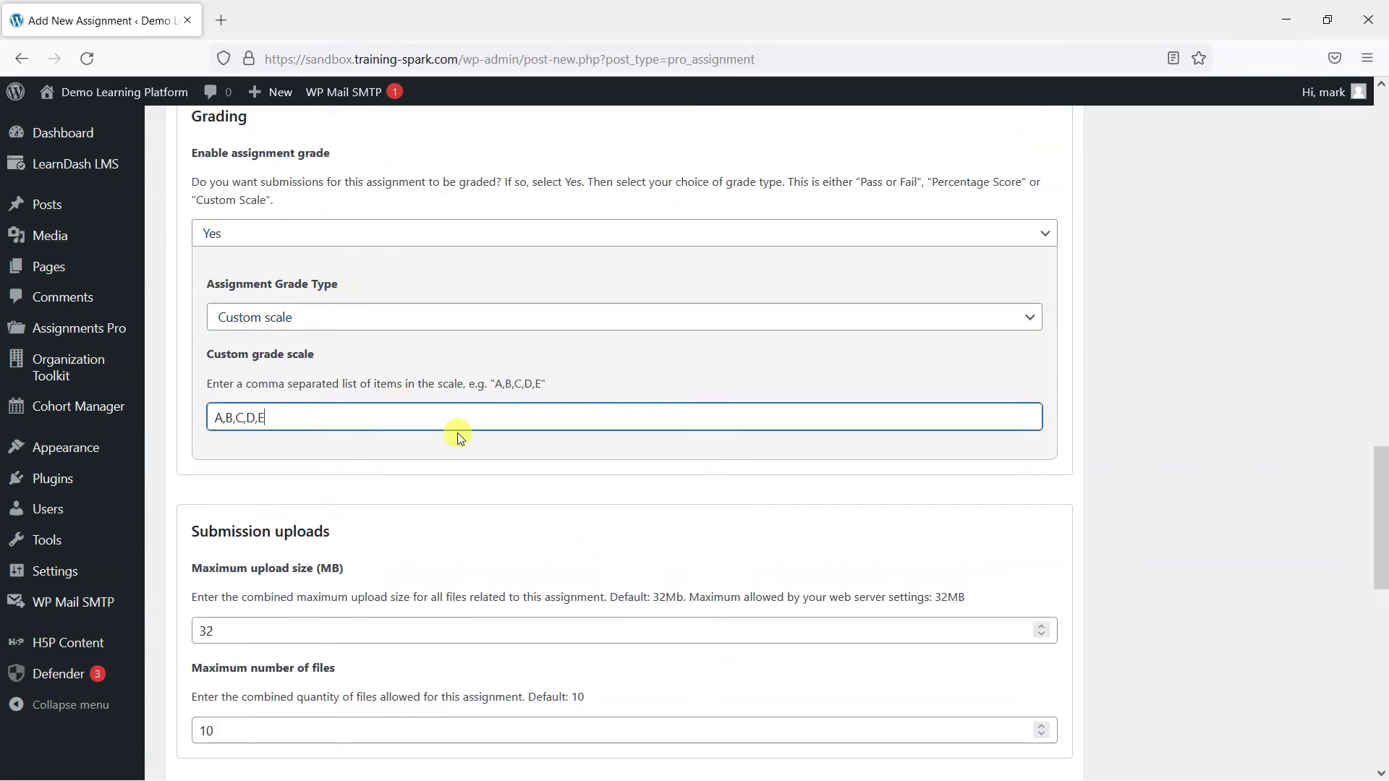
pyautogui.scroll(-3, 457, 434)
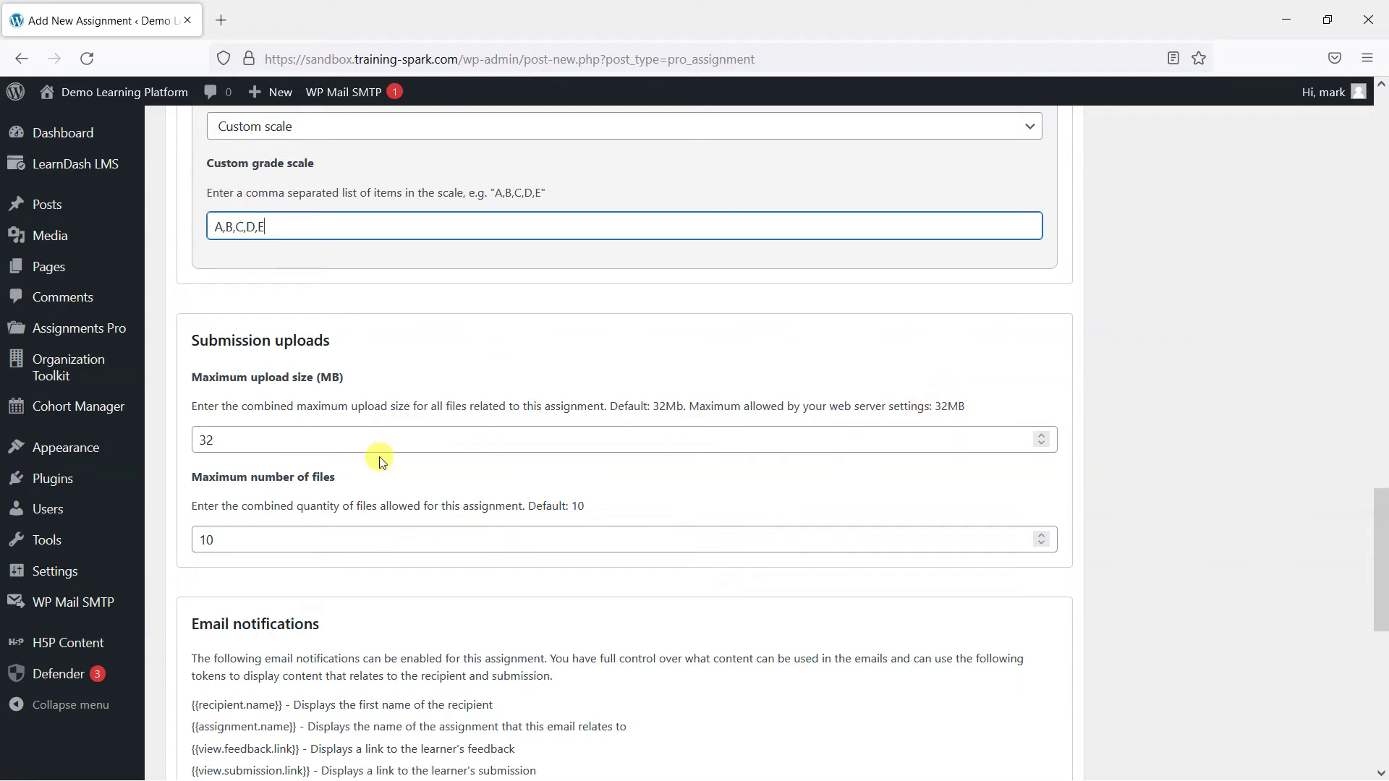
pyautogui.scroll(-2, 280, 434)
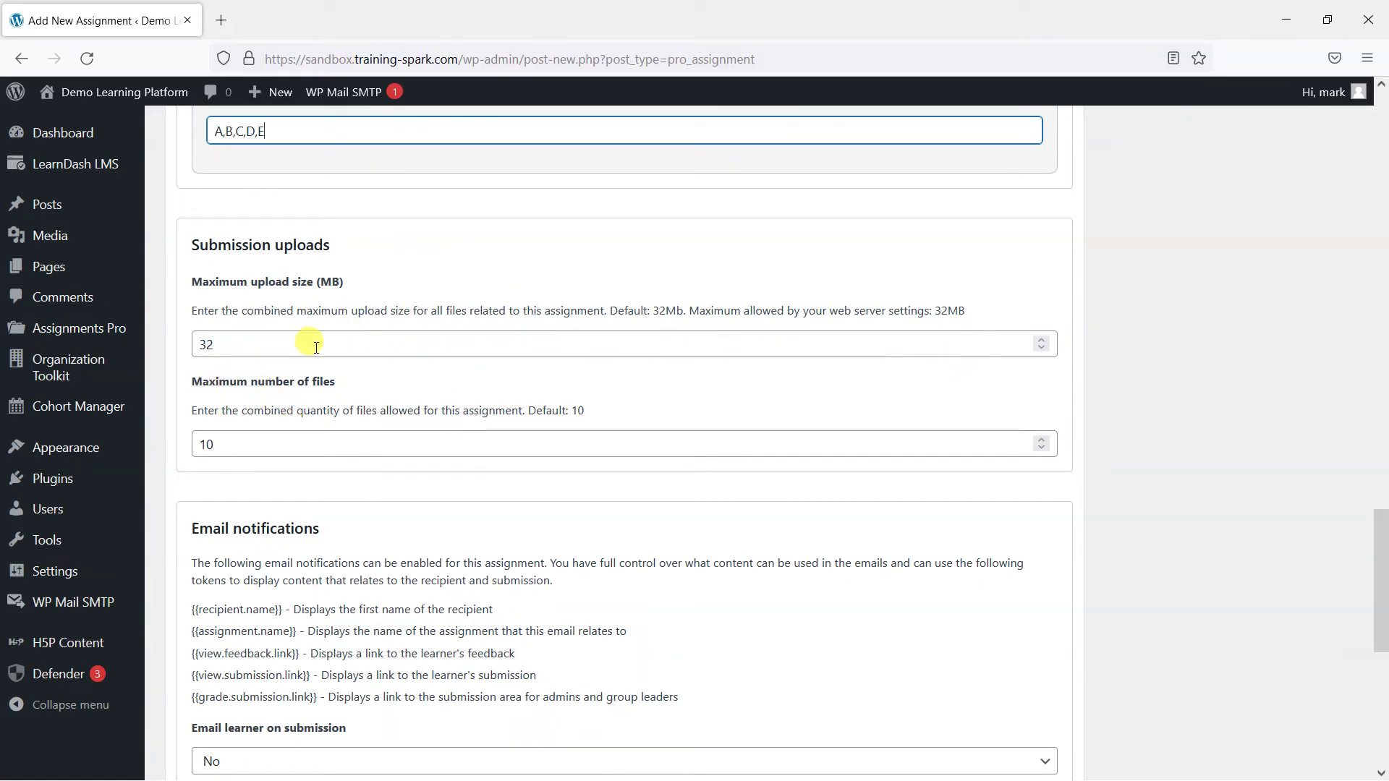
pyautogui.click(257, 344)
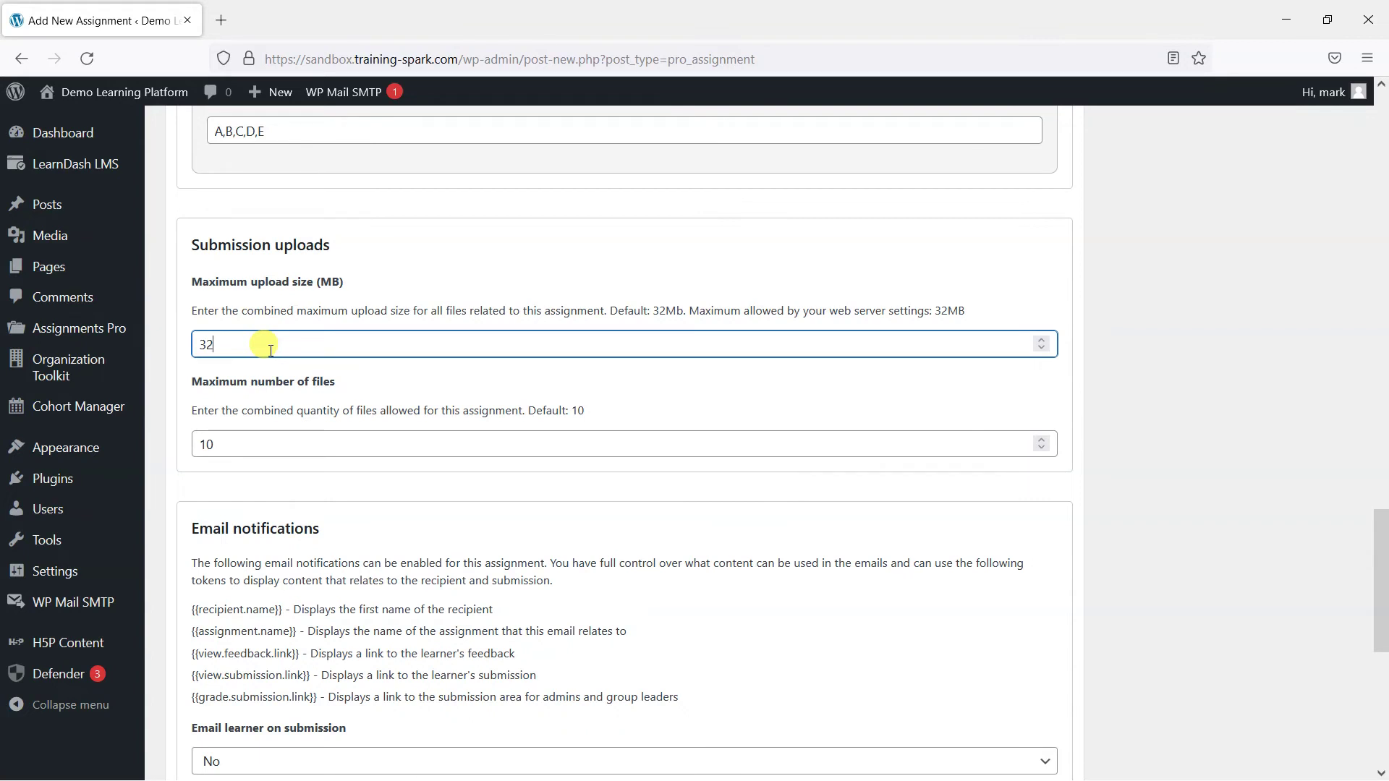
pyautogui.moveTo(270, 350); pyautogui.dragTo(170, 345)
pyautogui.write('16')
pyautogui.click(230, 444)
pyautogui.moveTo(230, 444); pyautogui.dragTo(195, 441)
pyautogui.write('5')
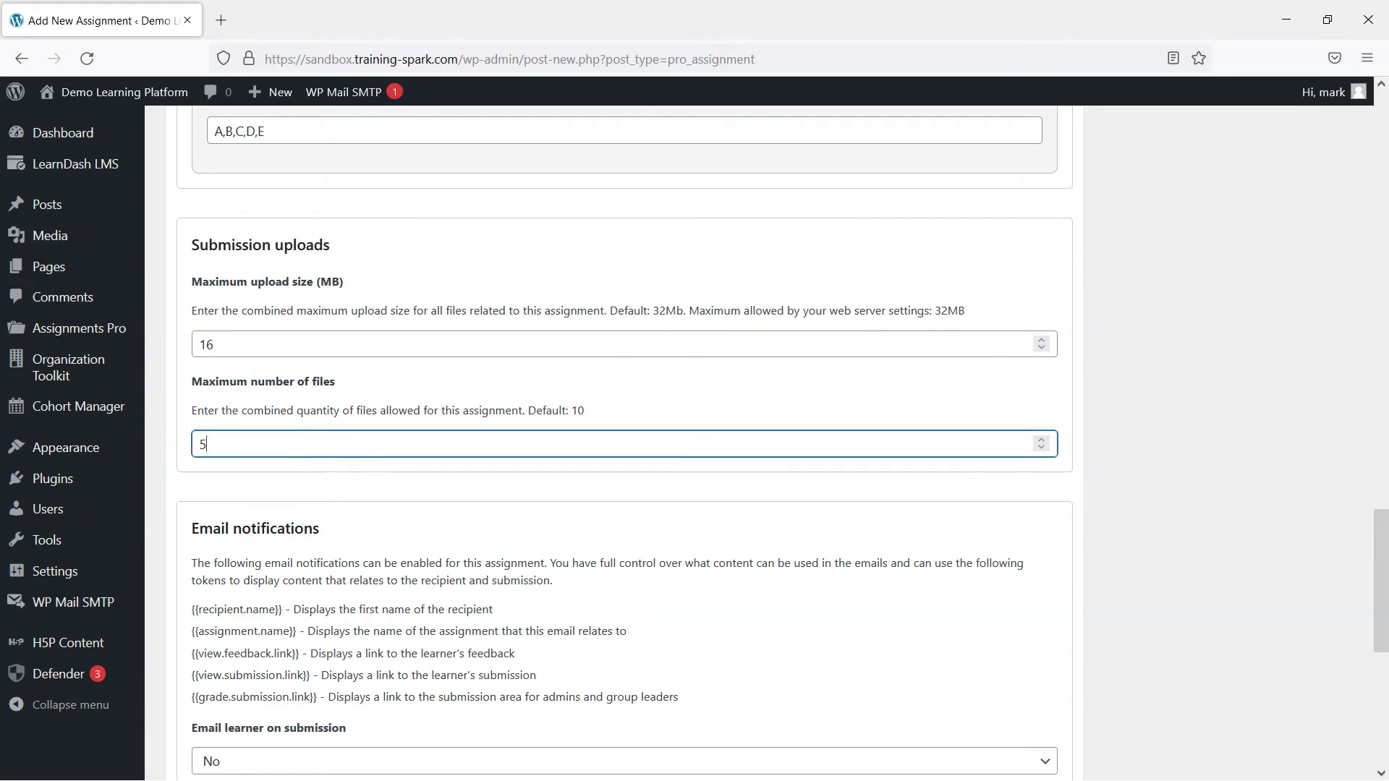
pyautogui.click(290, 496)
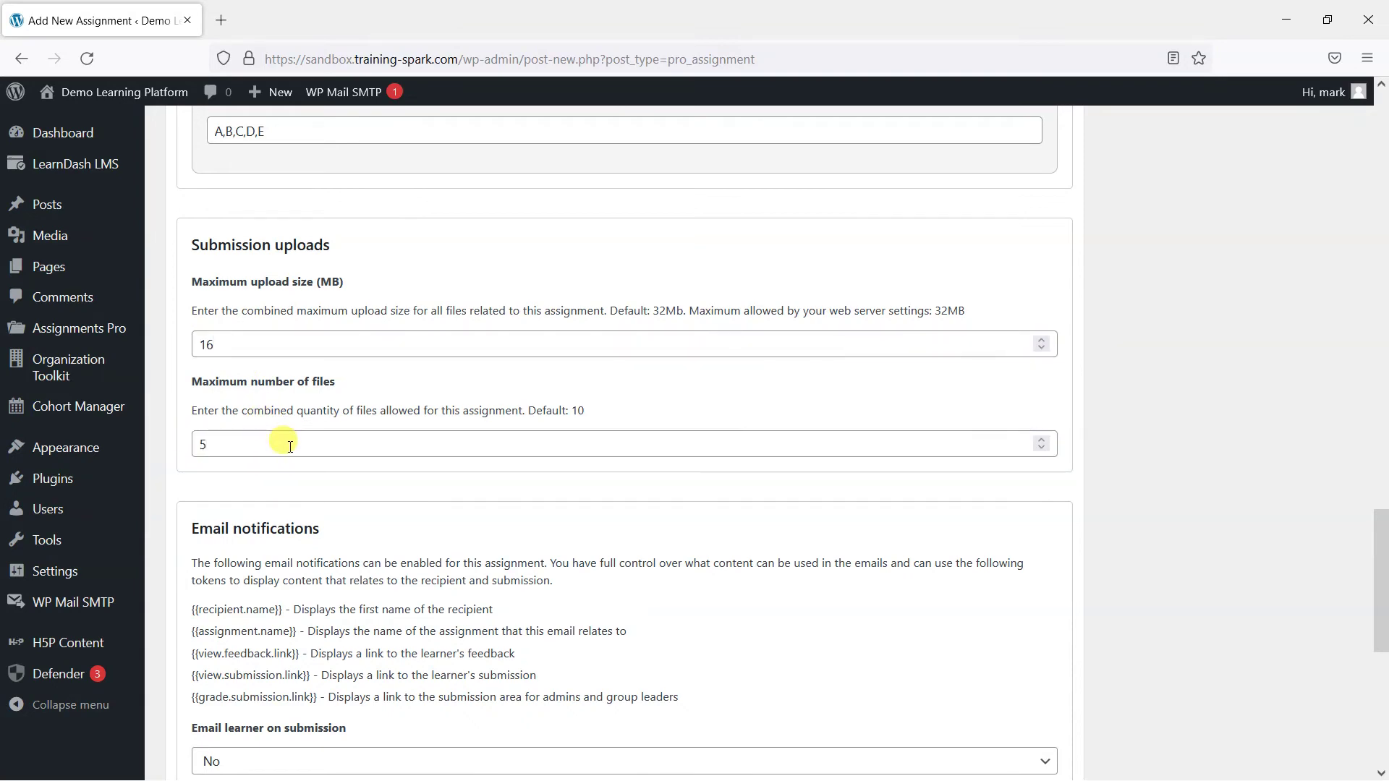
pyautogui.scroll(-5, 331, 530)
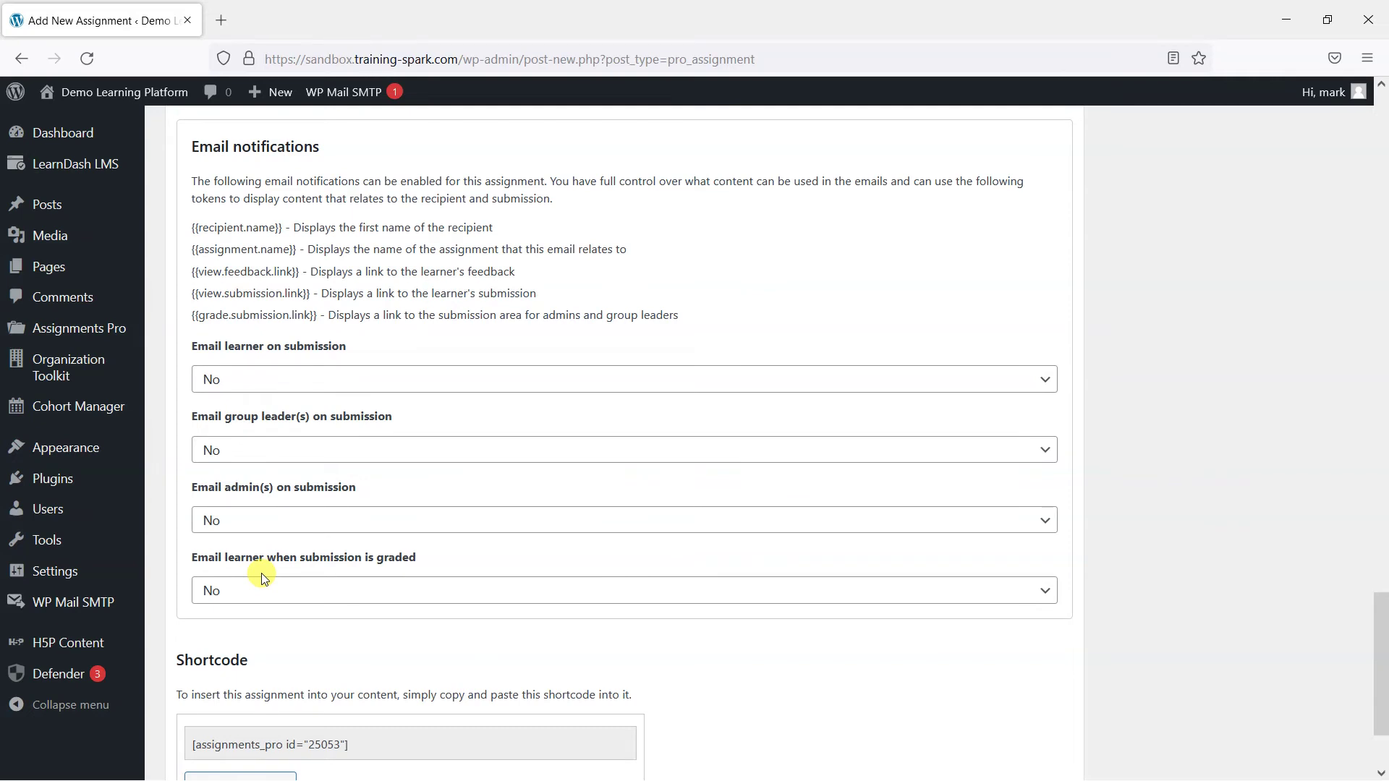
# - Set Email learner on submission to Yes
pyautogui.click(326, 378)
pyautogui.click(315, 460)
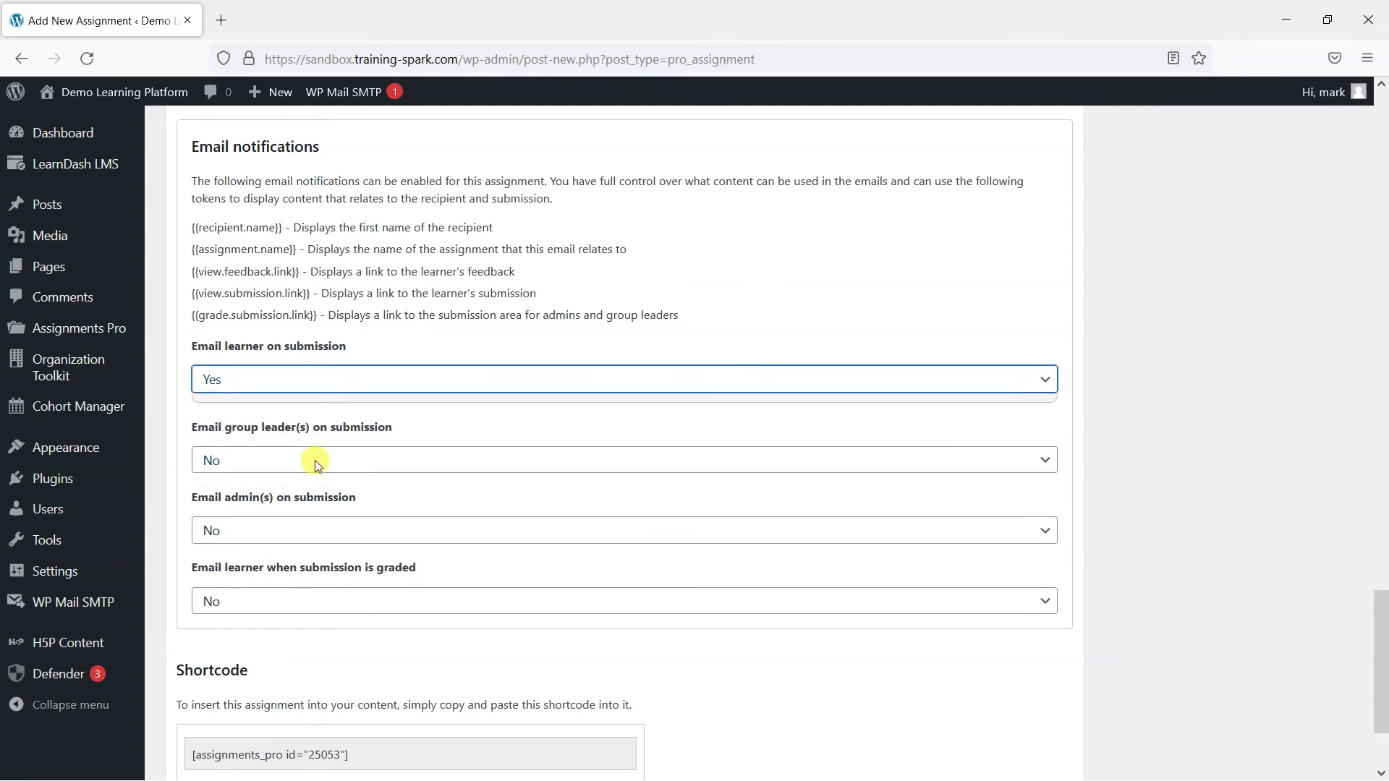
pyautogui.scroll(-3, 267, 290)
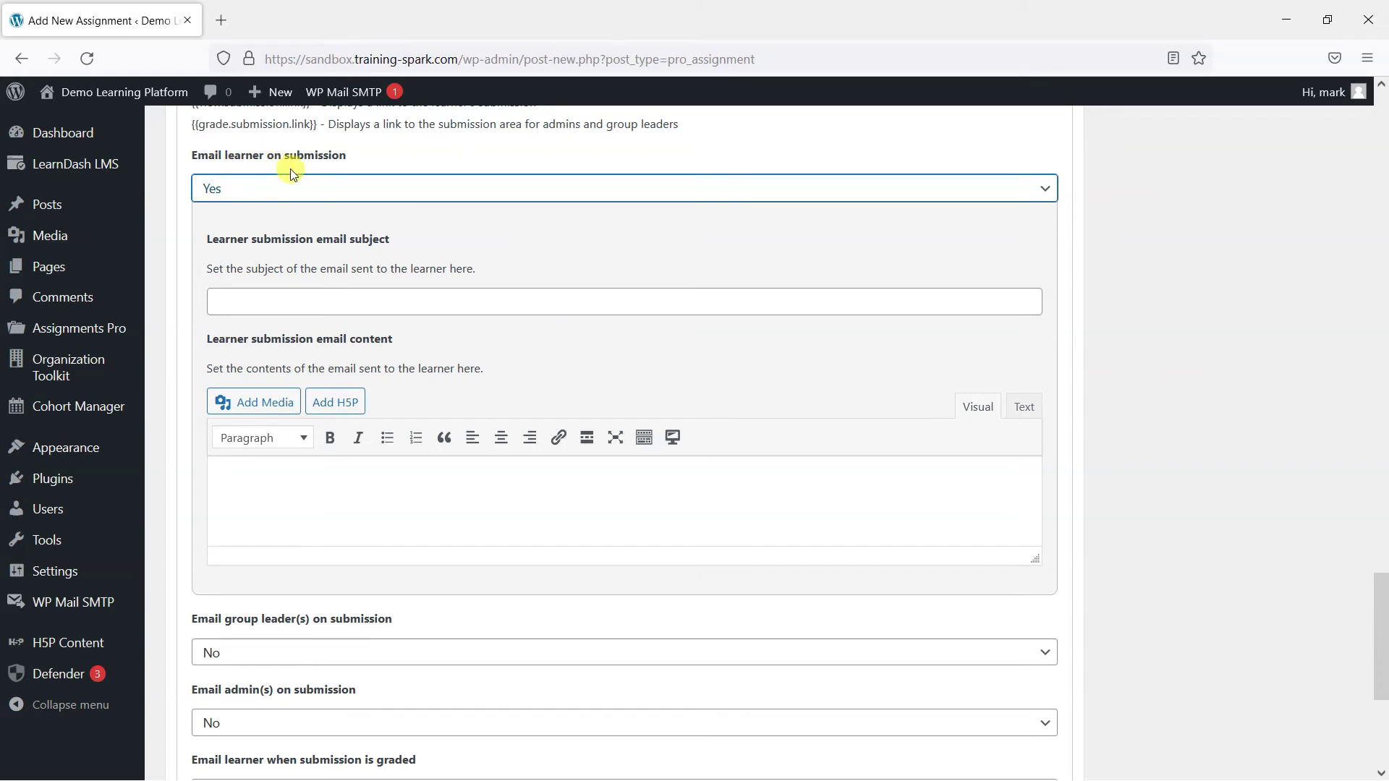
# - Give the learner email the subject 'THanks for your submission.' and an under-review message
pyautogui.click(340, 296)
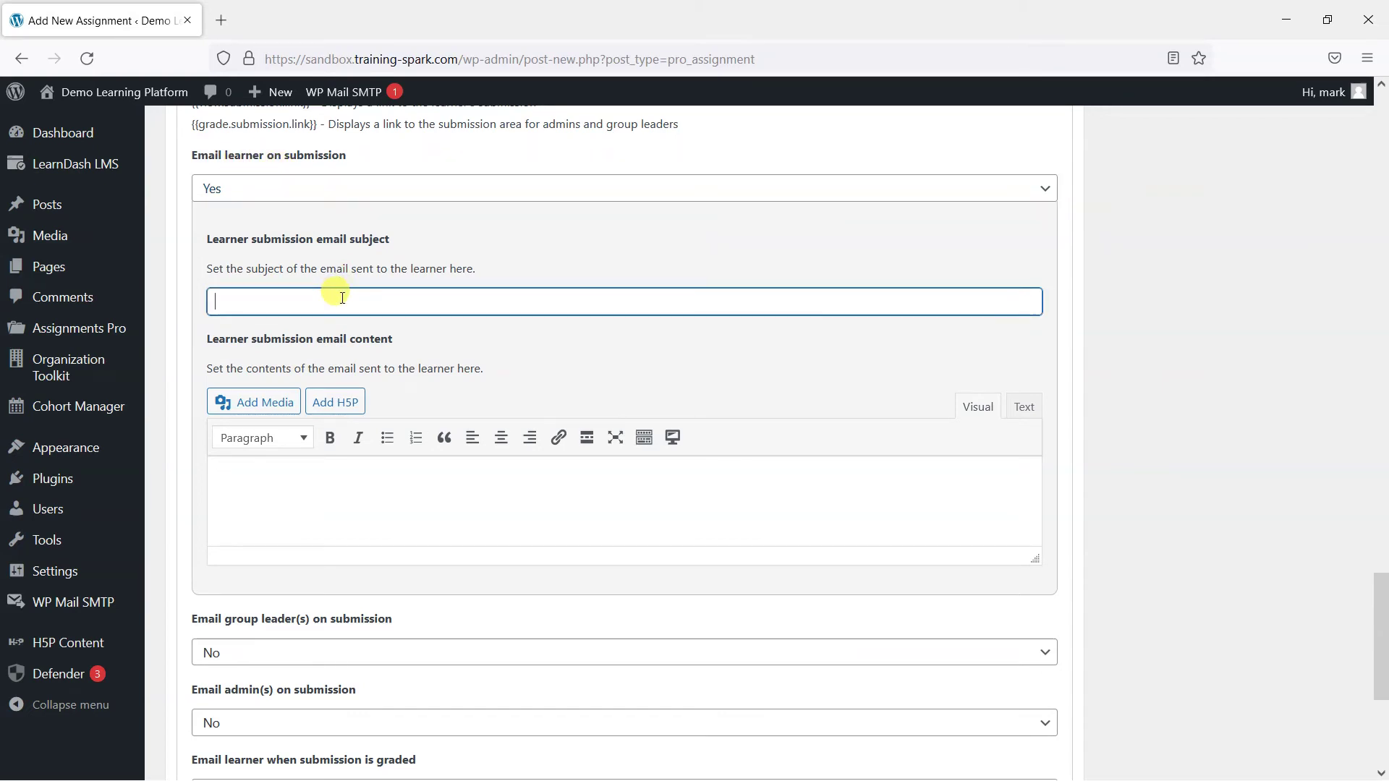
pyautogui.write('THanks for your sub')
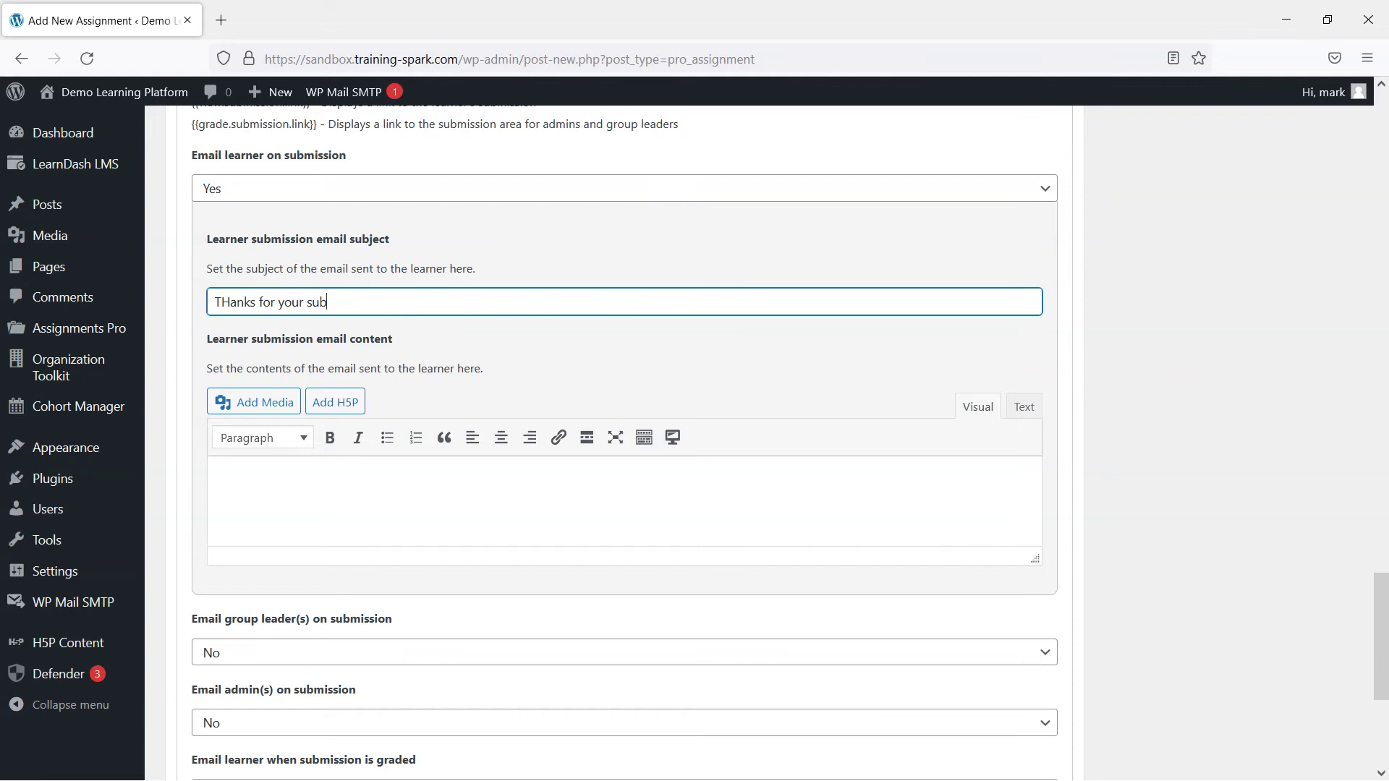
pyautogui.write('mission.')
pyautogui.click(350, 467)
pyautogui.write('This has been r')
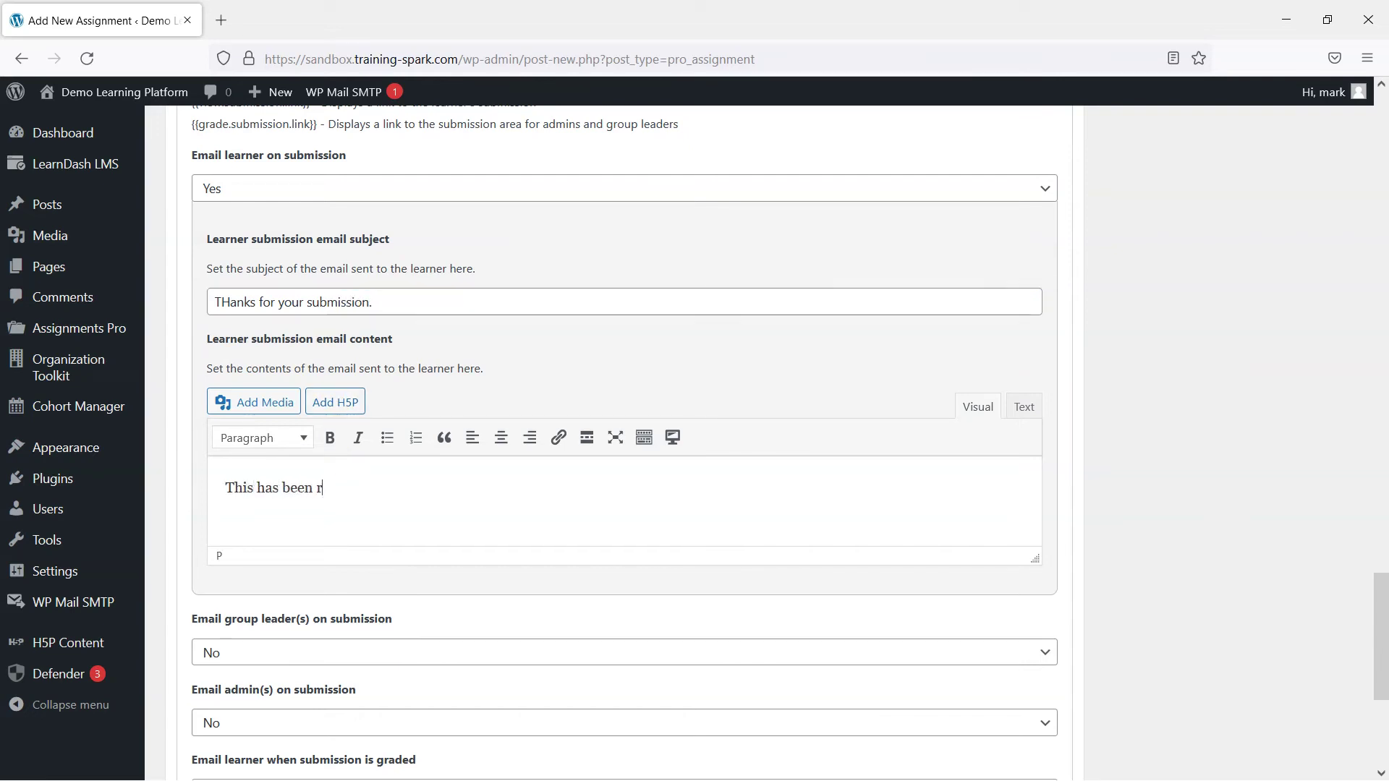
pyautogui.write('eceived and it is now under review.')
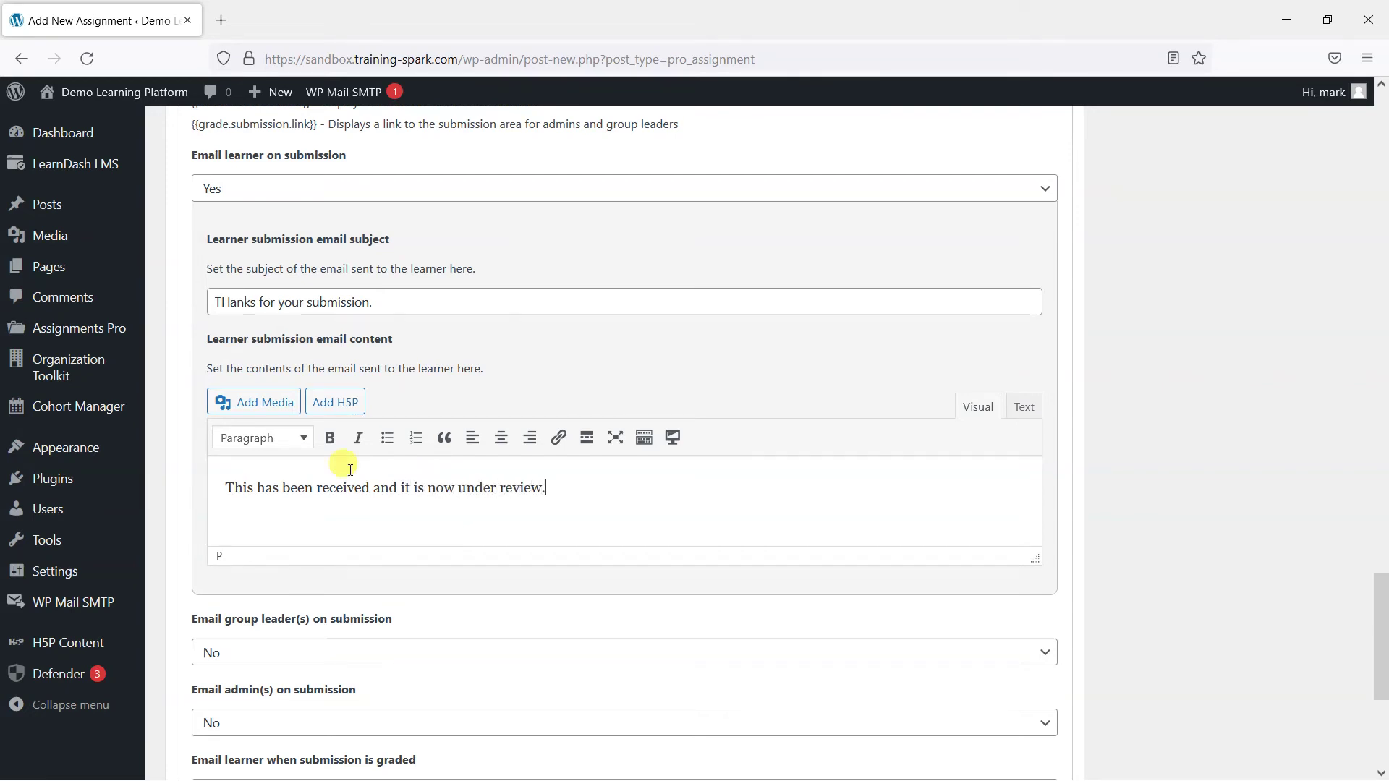
pyautogui.scroll(-5, 327, 391)
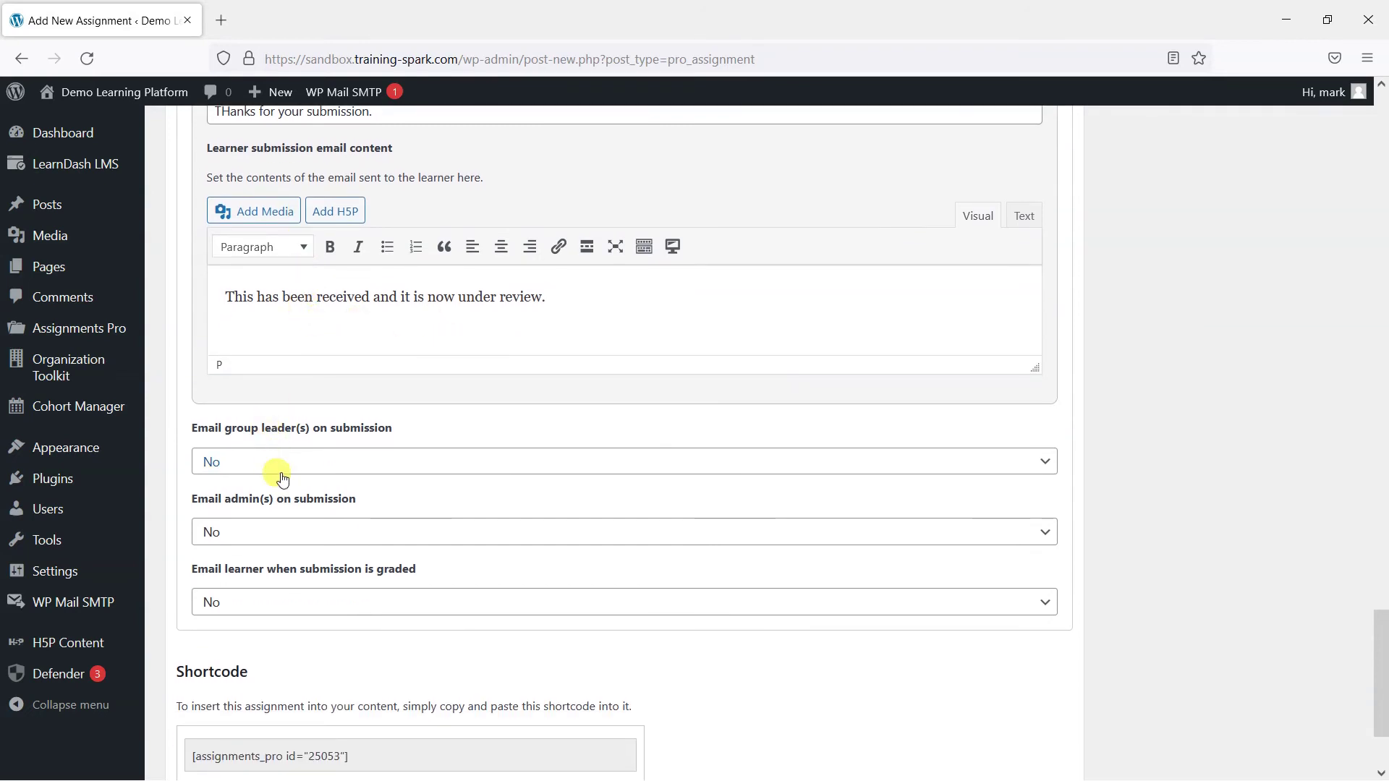
pyautogui.scroll(2, 279, 554)
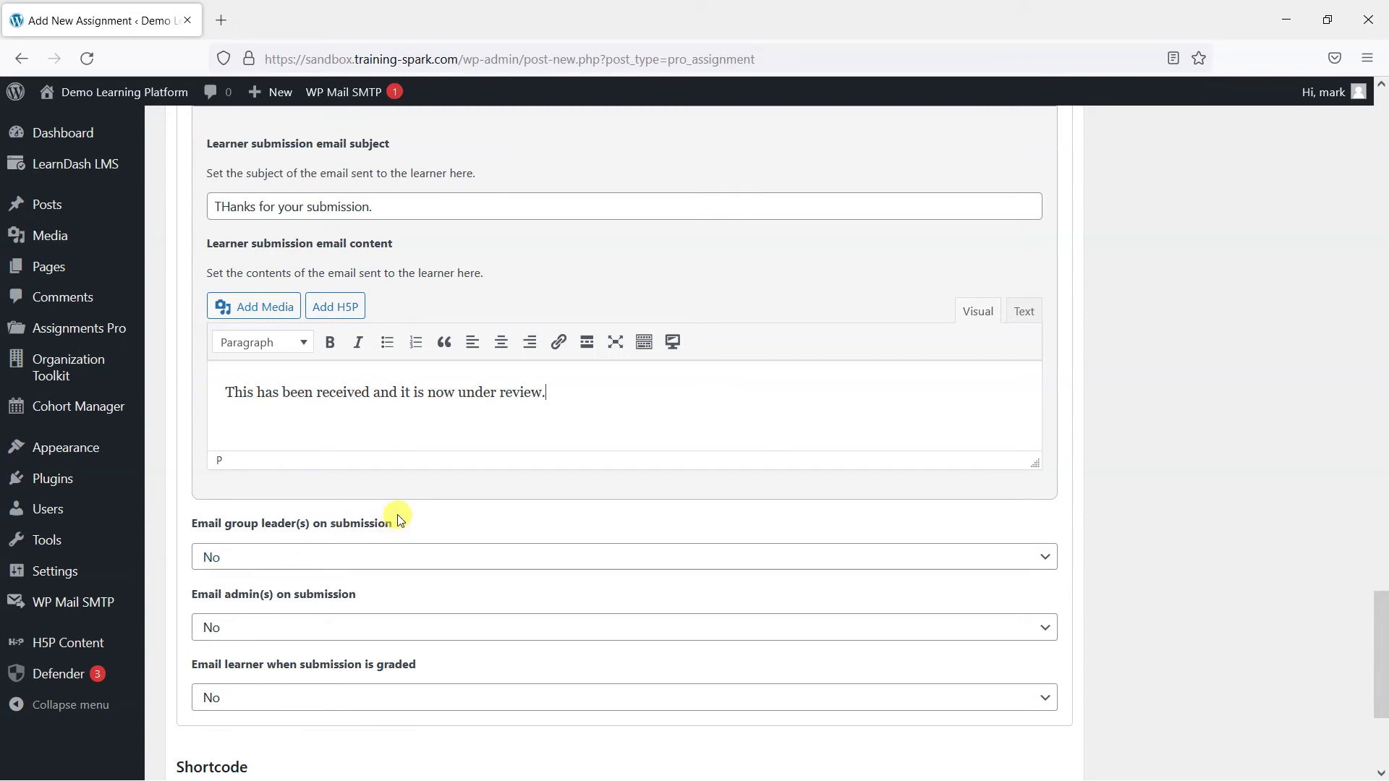
pyautogui.scroll(4, 589, 527)
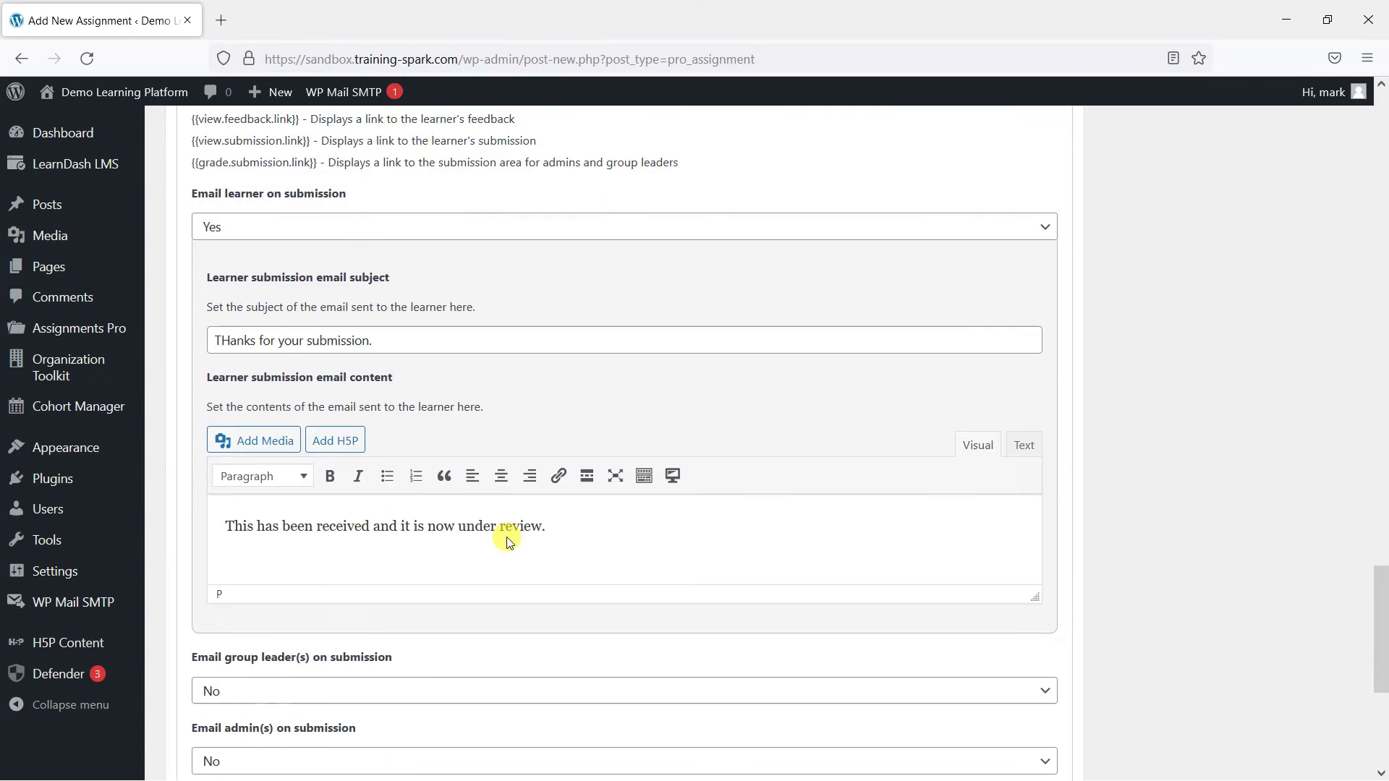
# - Add a blank line above the message and select the {{recipient.name}} token
pyautogui.click(682, 575)
pyautogui.press('Home')
pyautogui.press('Return')
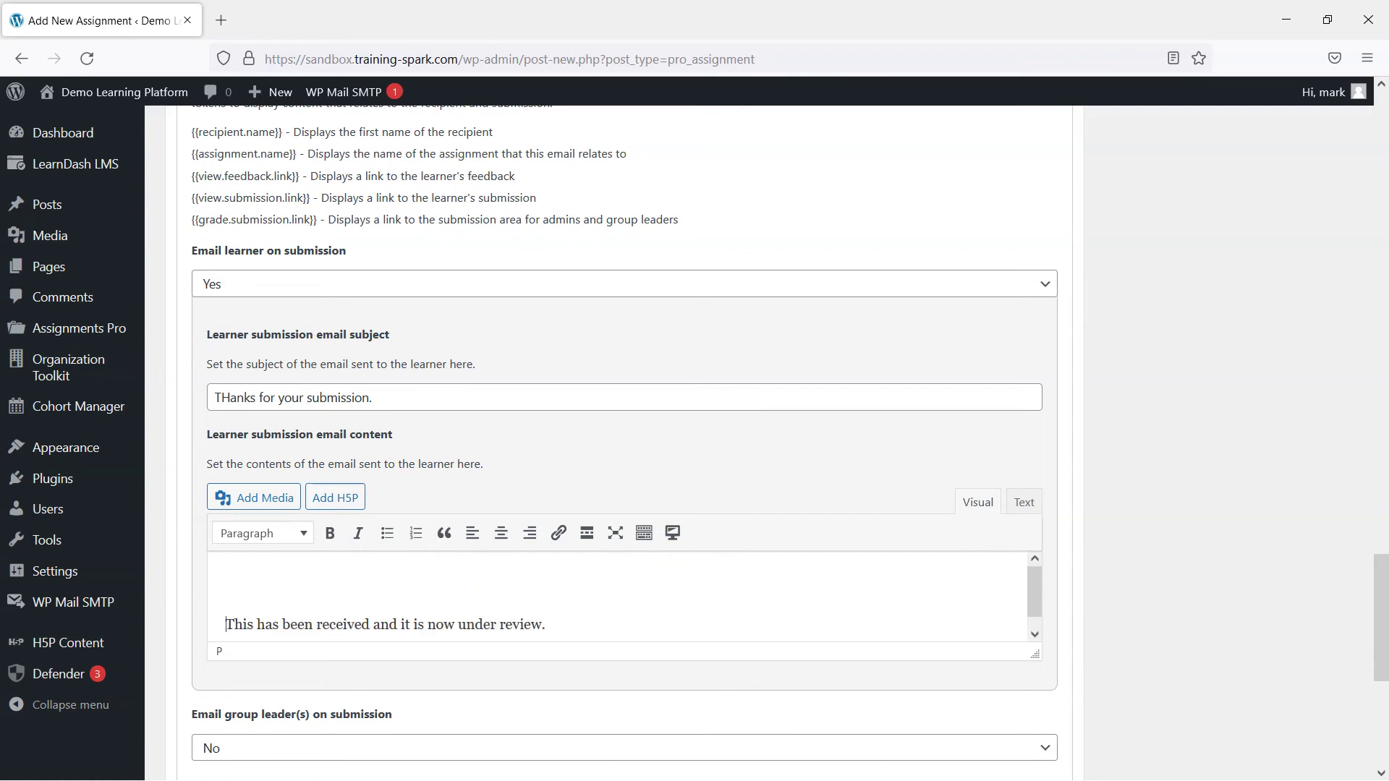
pyautogui.scroll(4, 620, 533)
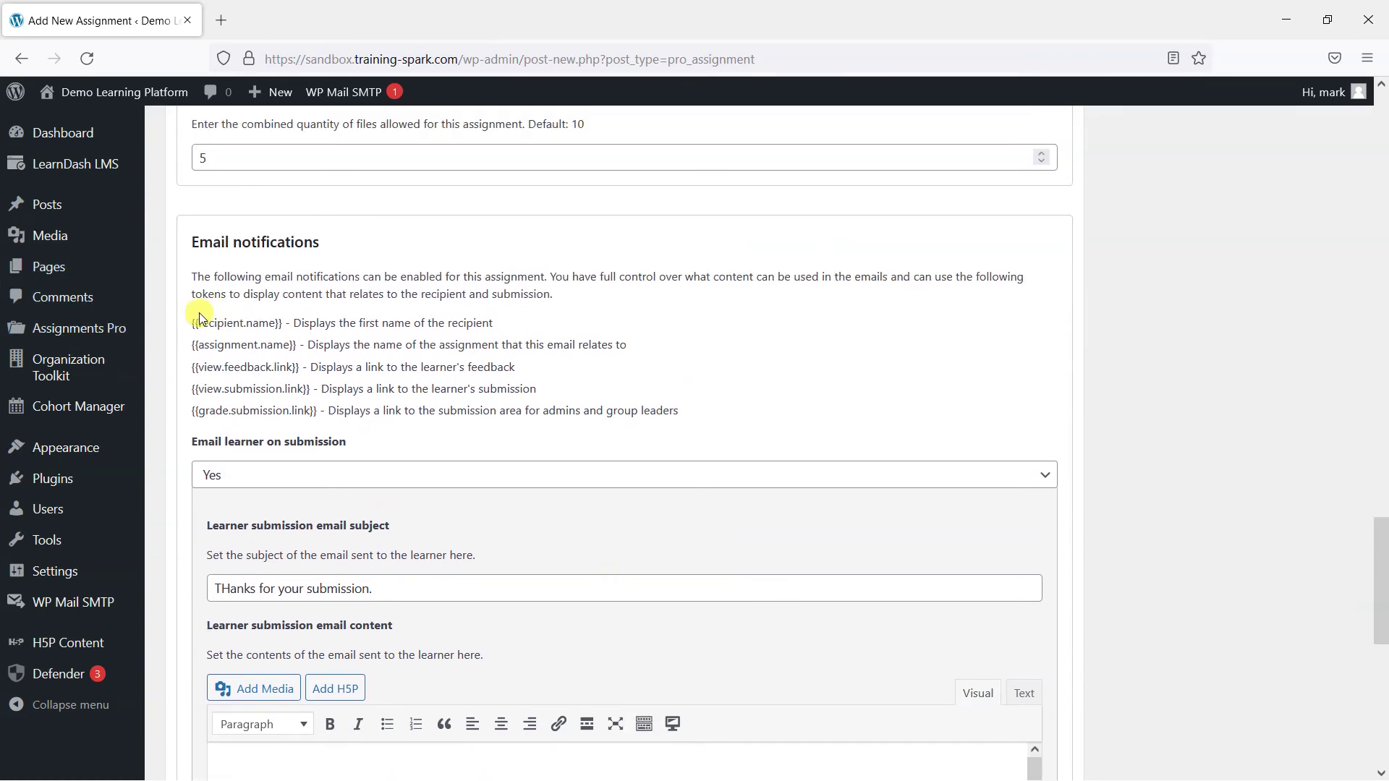
pyautogui.moveTo(193, 321); pyautogui.dragTo(290, 322)
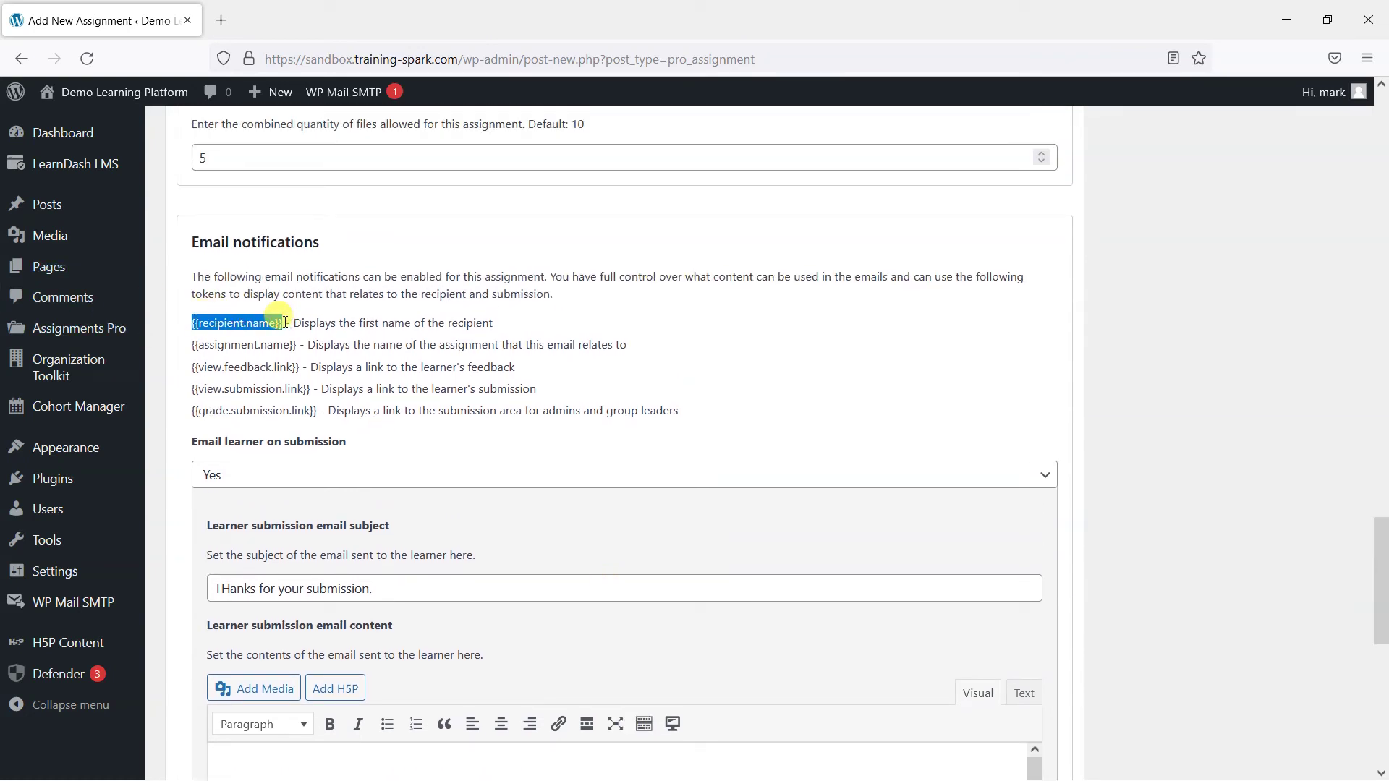
pyautogui.click(240, 324)
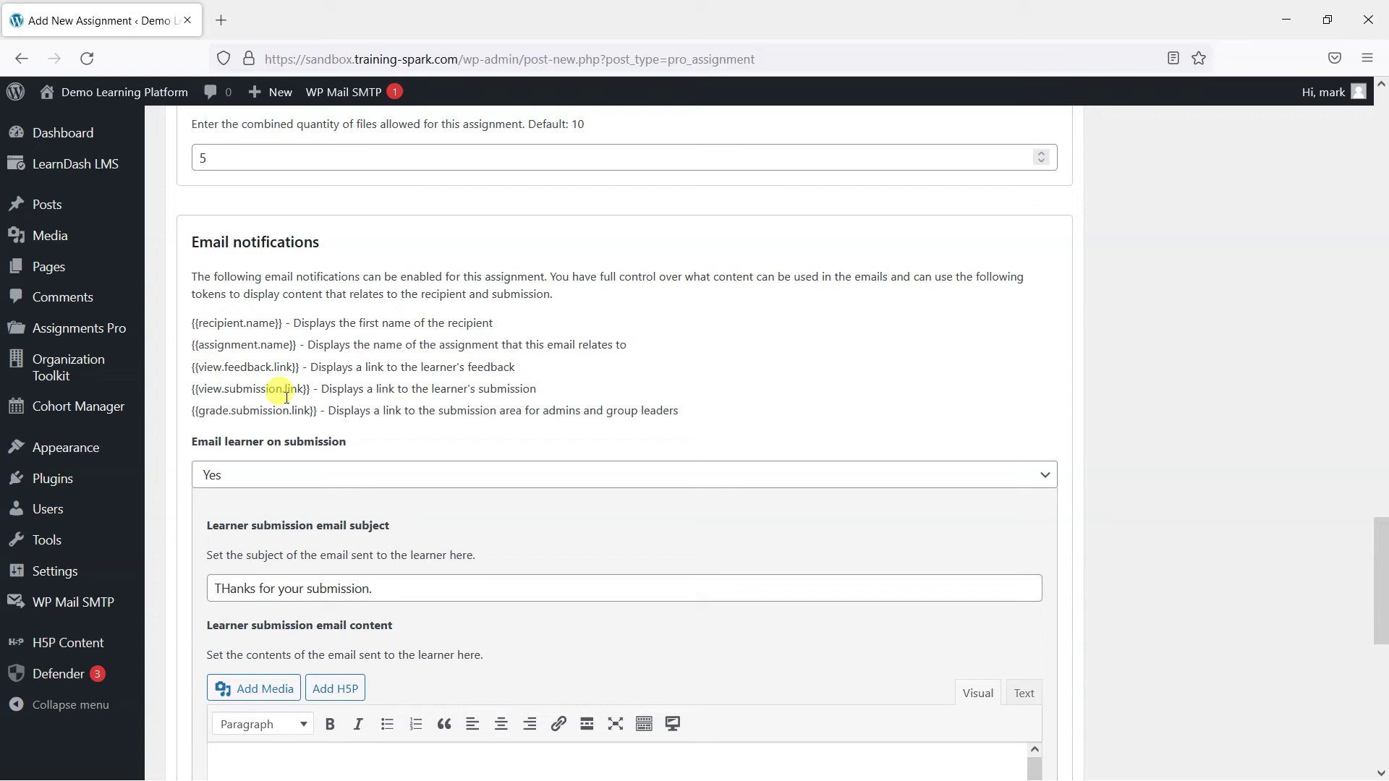
pyautogui.moveTo(193, 323); pyautogui.dragTo(286, 325)
pyautogui.hotkey('ctrl', 'c')
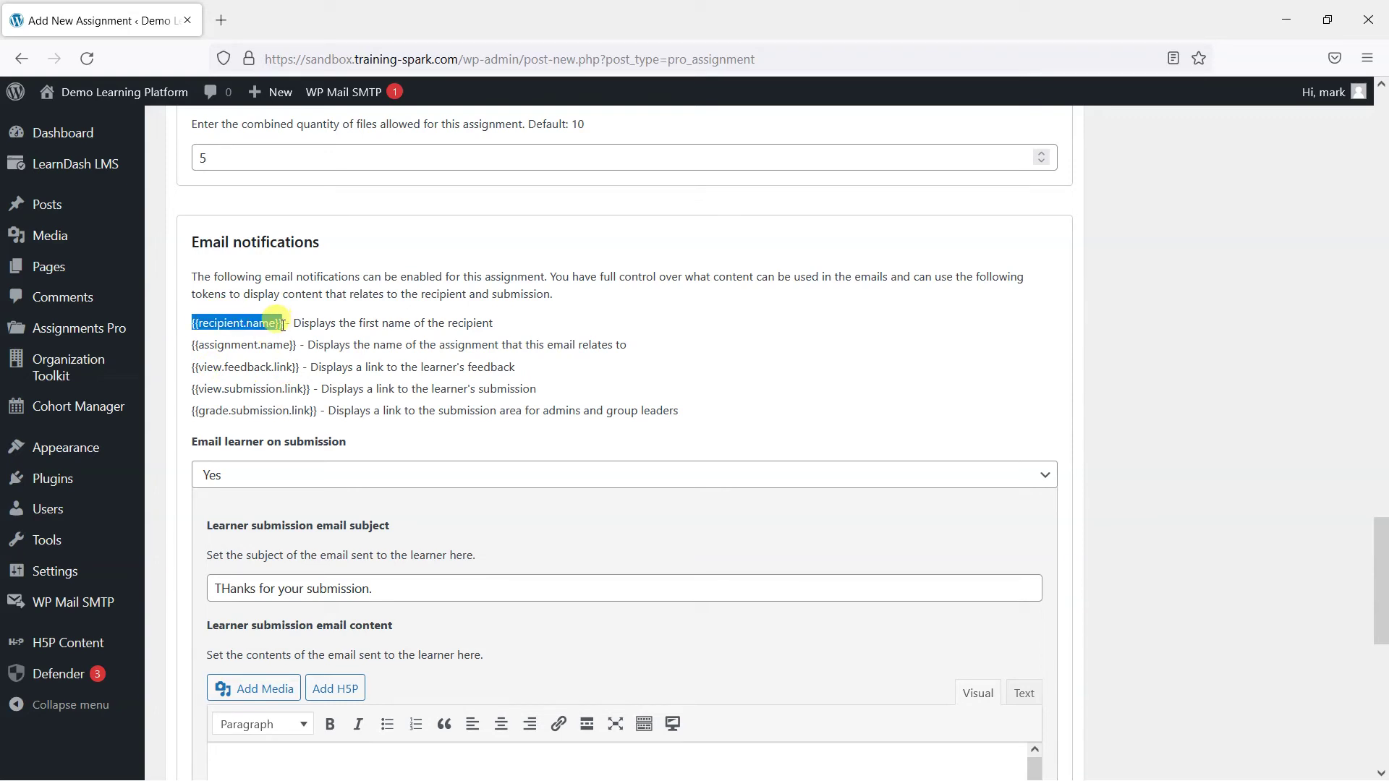
# - Start the email body with the greeting 'Hi {{recipient.name}},'
pyautogui.scroll(-1, 352, 358)
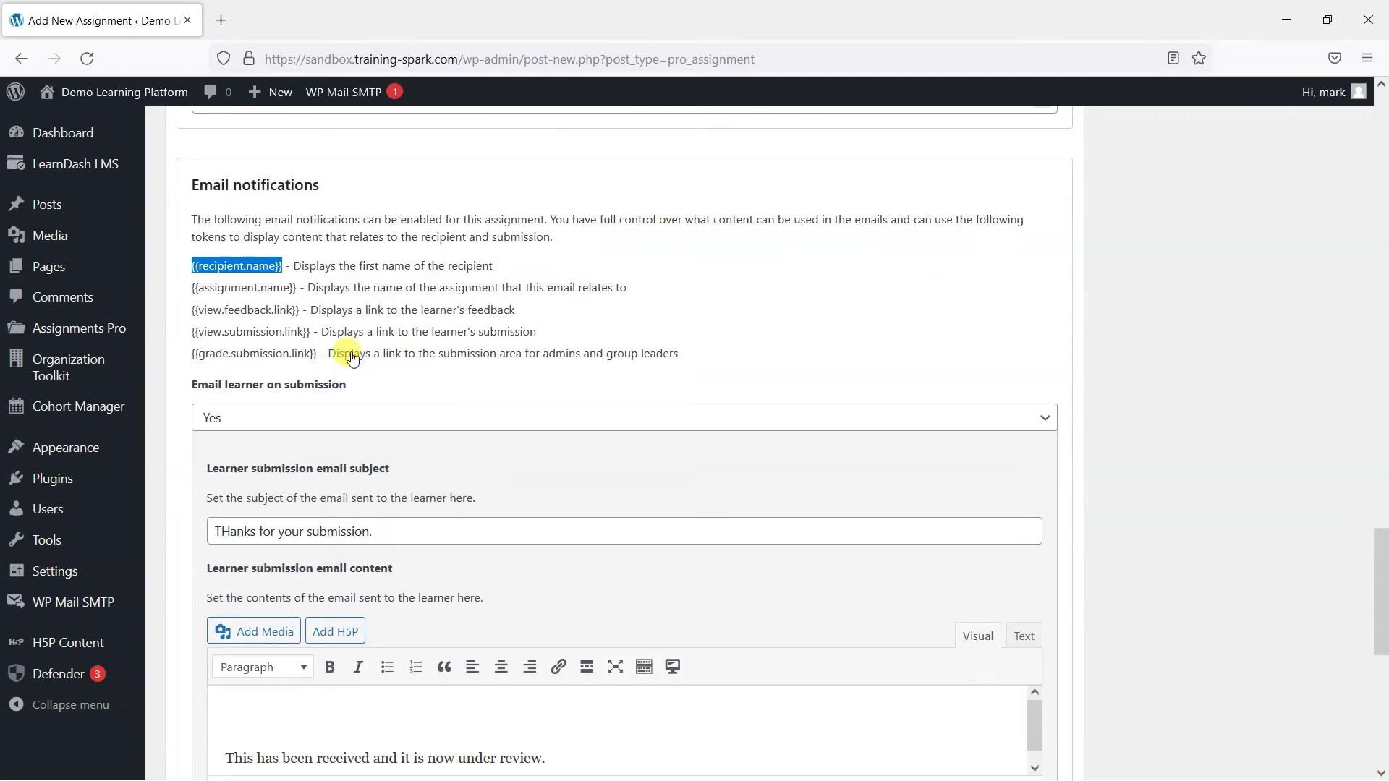
pyautogui.scroll(-2, 353, 358)
pyautogui.click(232, 575)
pyautogui.write('Hi')
pyautogui.hotkey('ctrl', 'v')
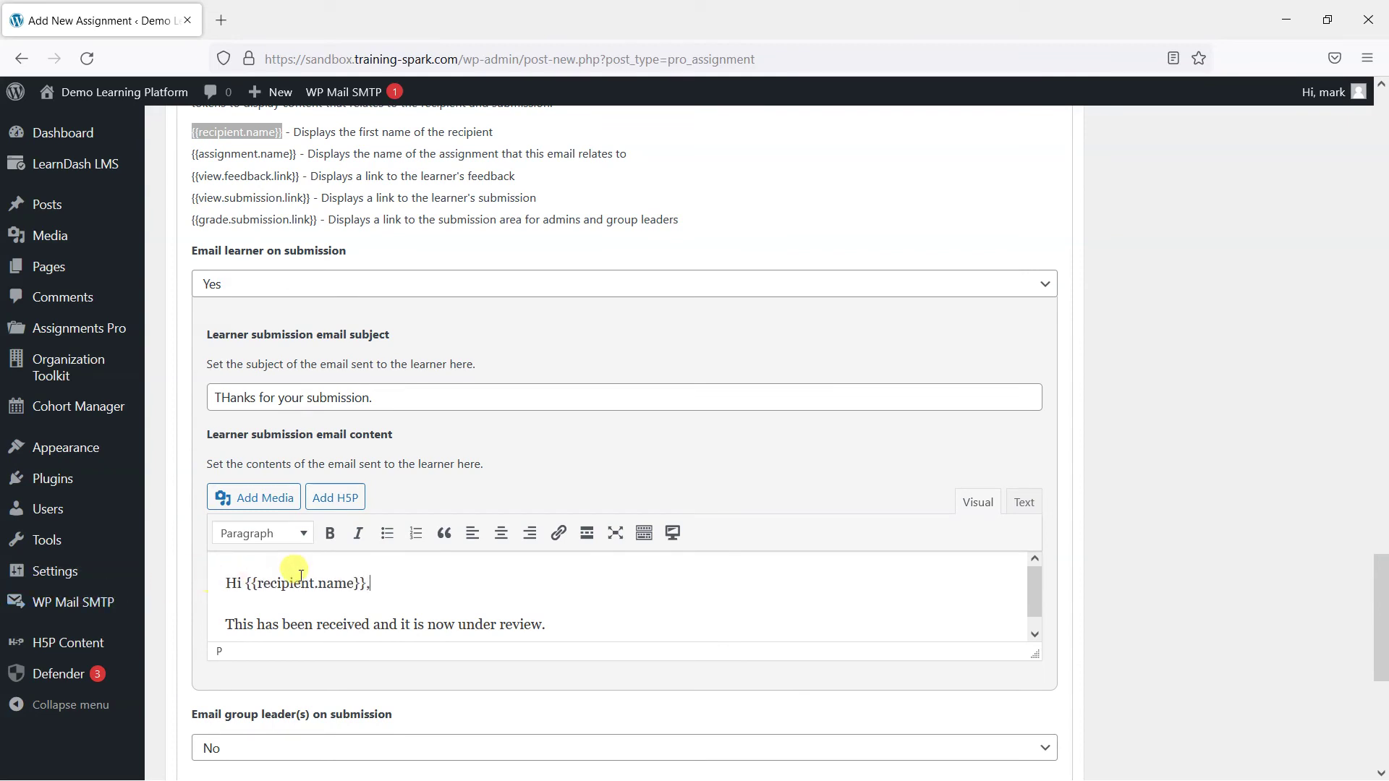
pyautogui.scroll(-1, 289, 589)
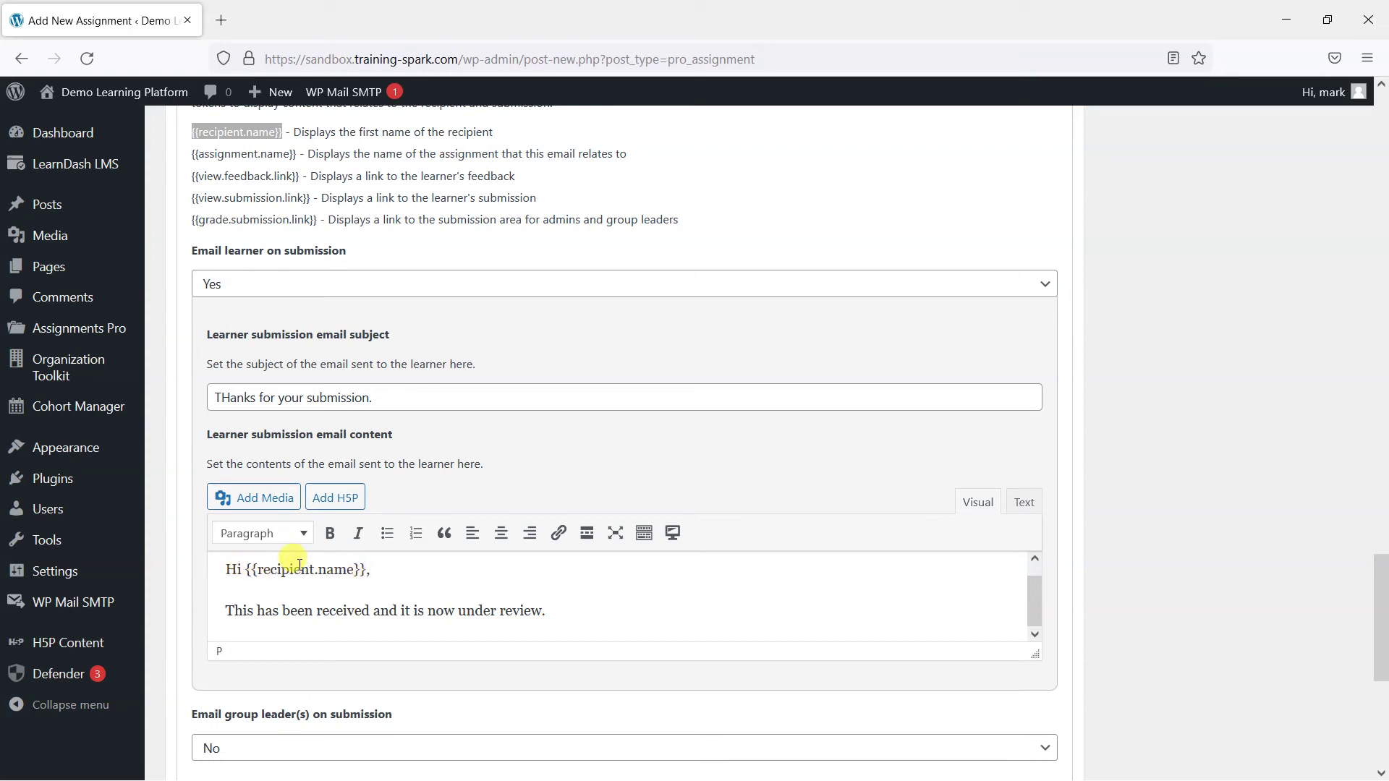
pyautogui.click(565, 609)
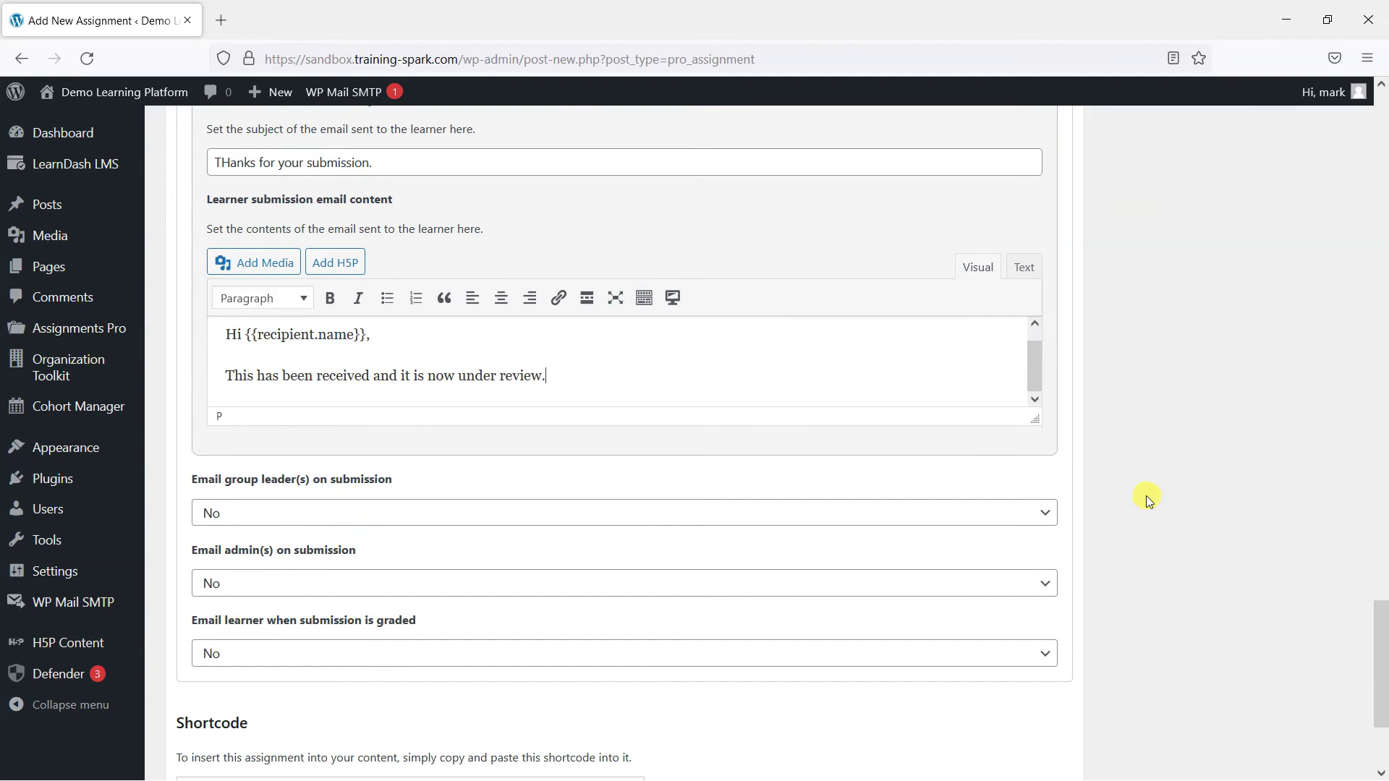
pyautogui.scroll(-3, 1146, 496)
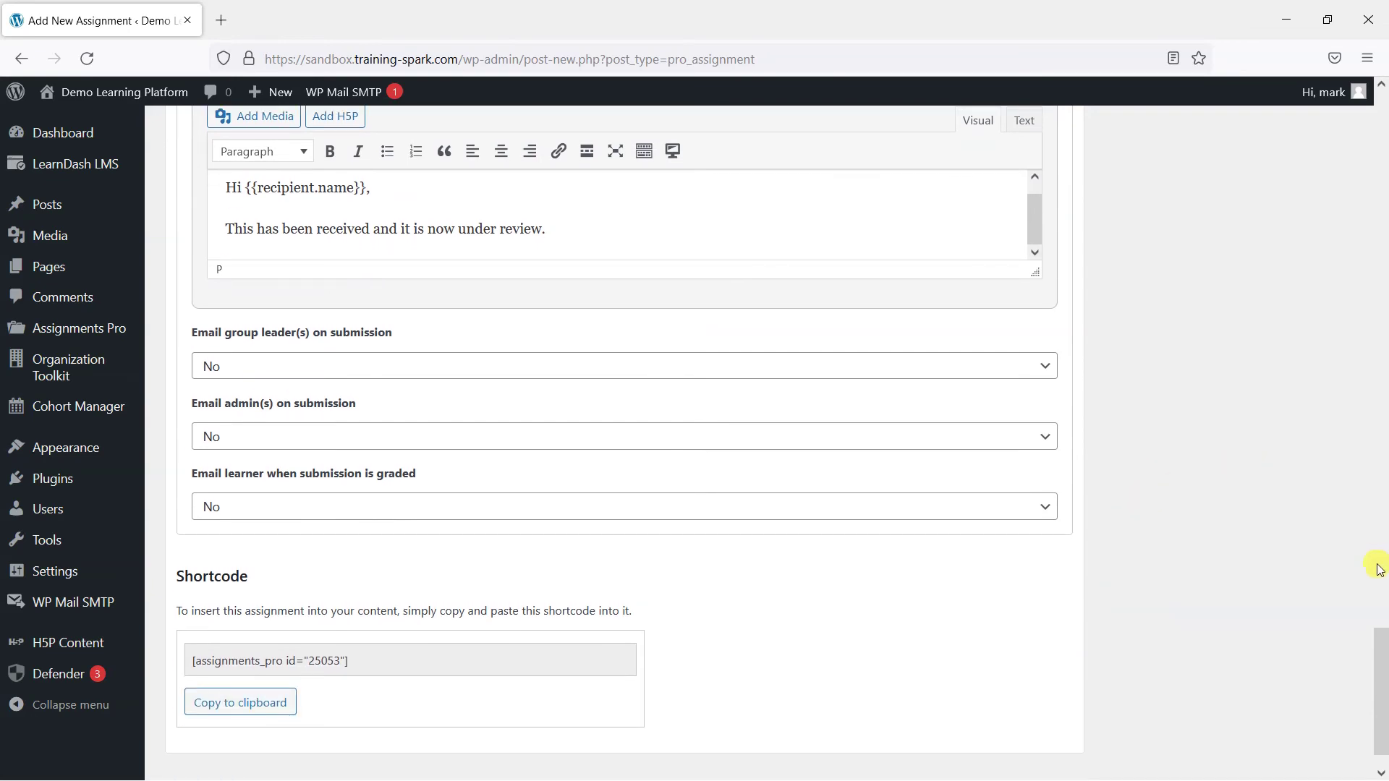
# - Publish the 'My evidence upload' assignment
pyautogui.moveTo(1379, 627); pyautogui.dragTo(1379, 109)
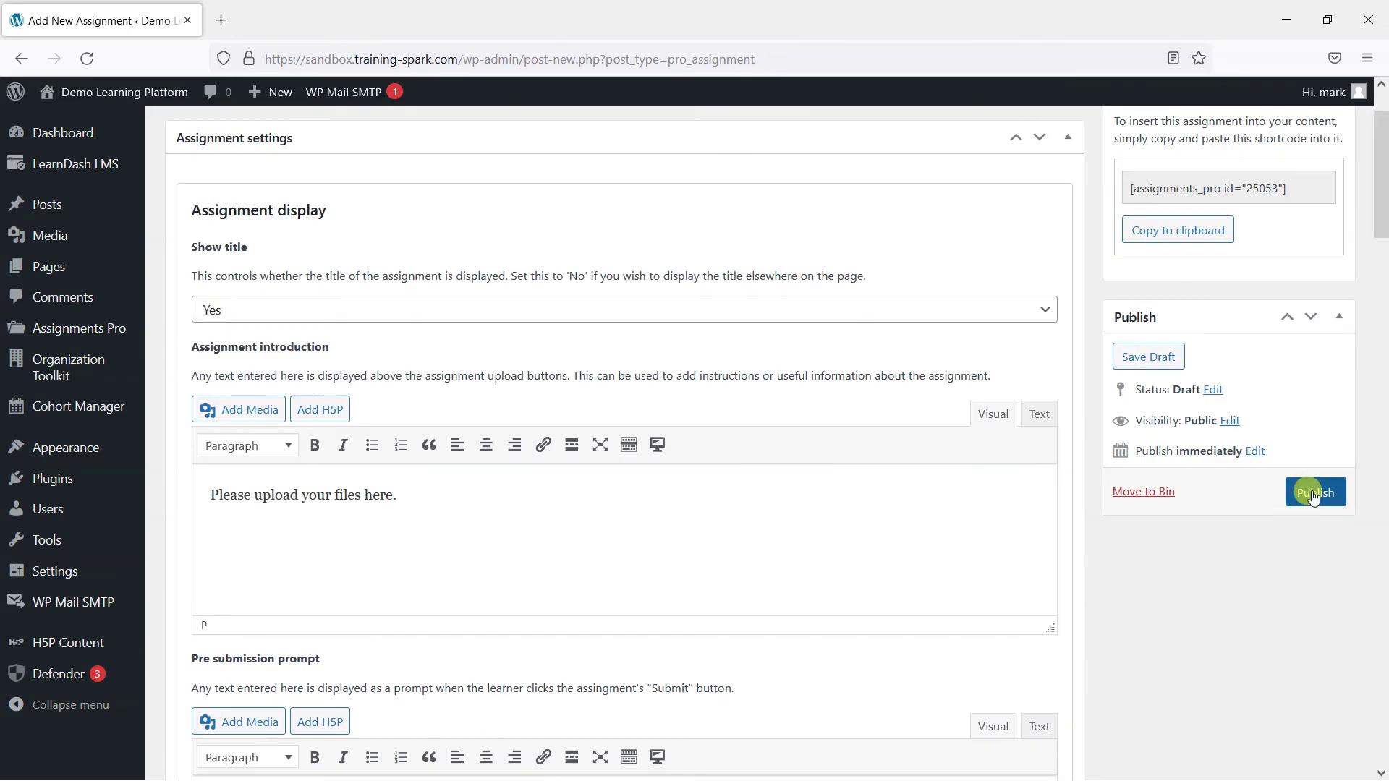
pyautogui.click(1313, 494)
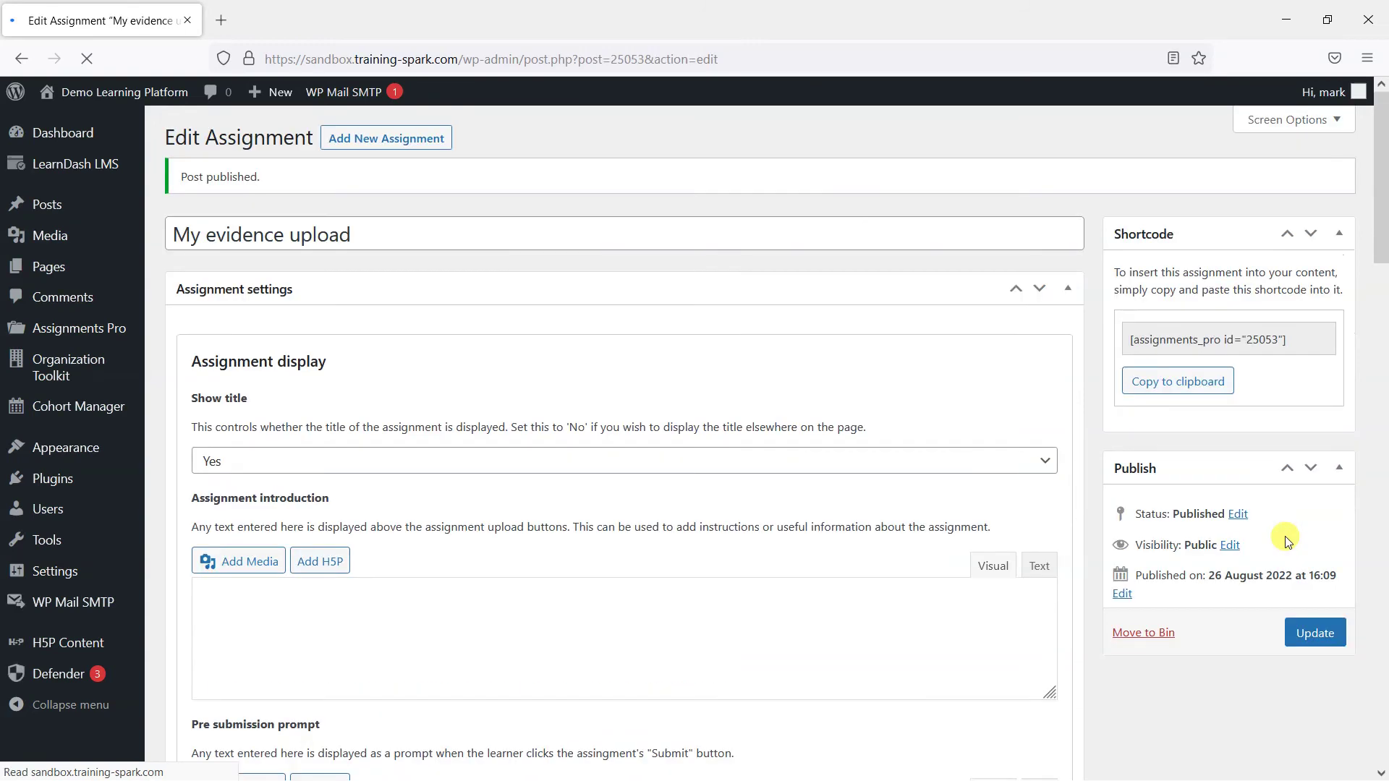
pyautogui.scroll(-20, 1118, 620)
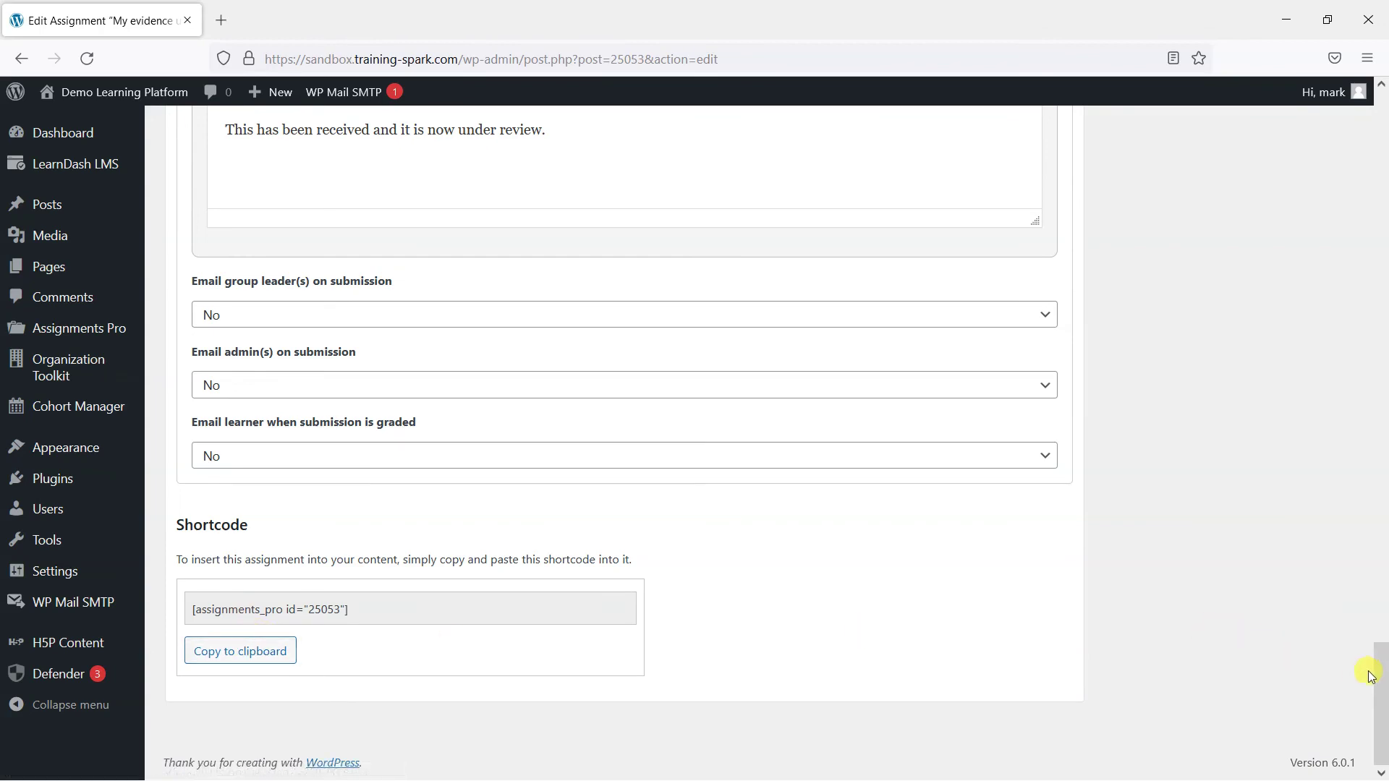
# - Copy the assignment shortcode [assignments_pro id="25053"] to the clipboard and dismiss the confirmation
pyautogui.moveTo(1379, 672); pyautogui.dragTo(1381, 156)
pyautogui.scroll(4, 1208, 521)
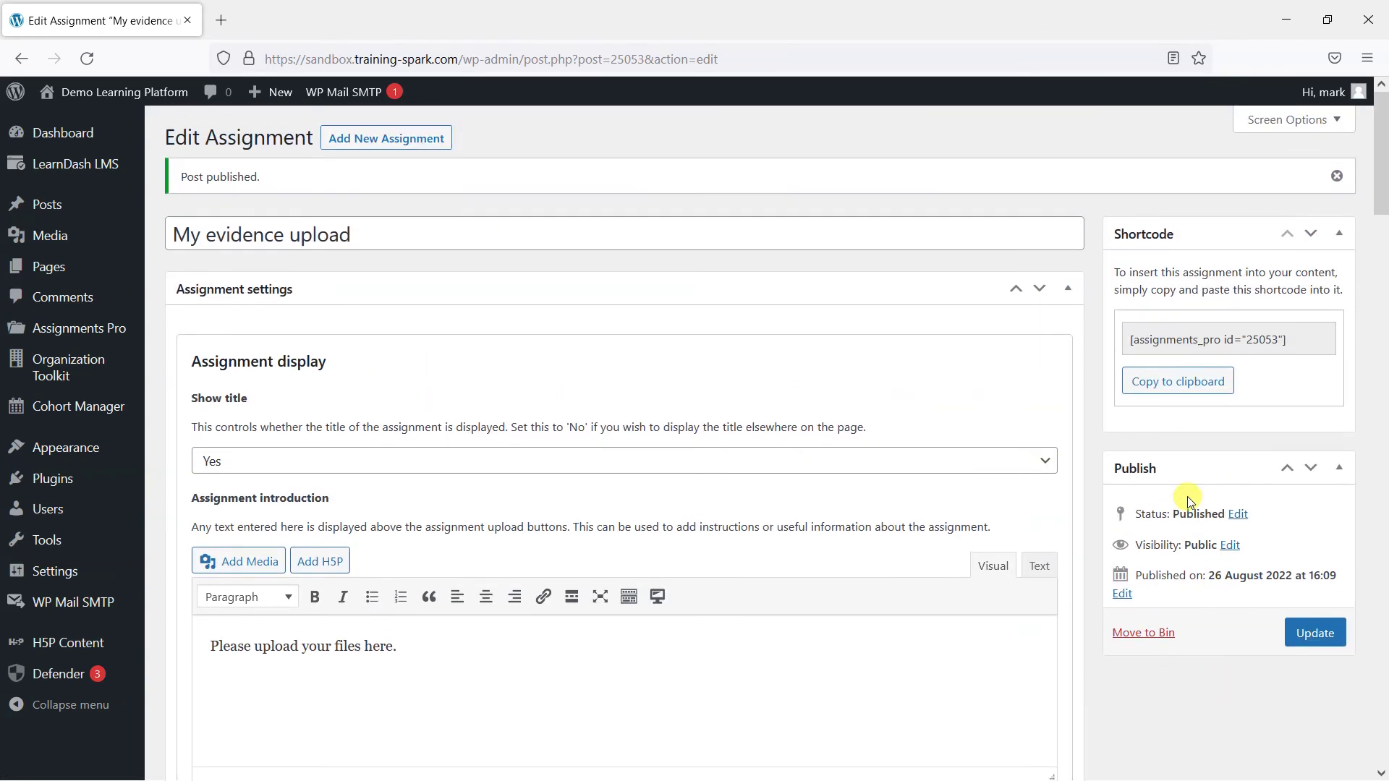
pyautogui.click(1126, 381)
pyautogui.click(842, 459)
# - On the live site, go to All Courses and open 'Control Your Brain with Pranayama'
pyautogui.moveTo(122, 129)
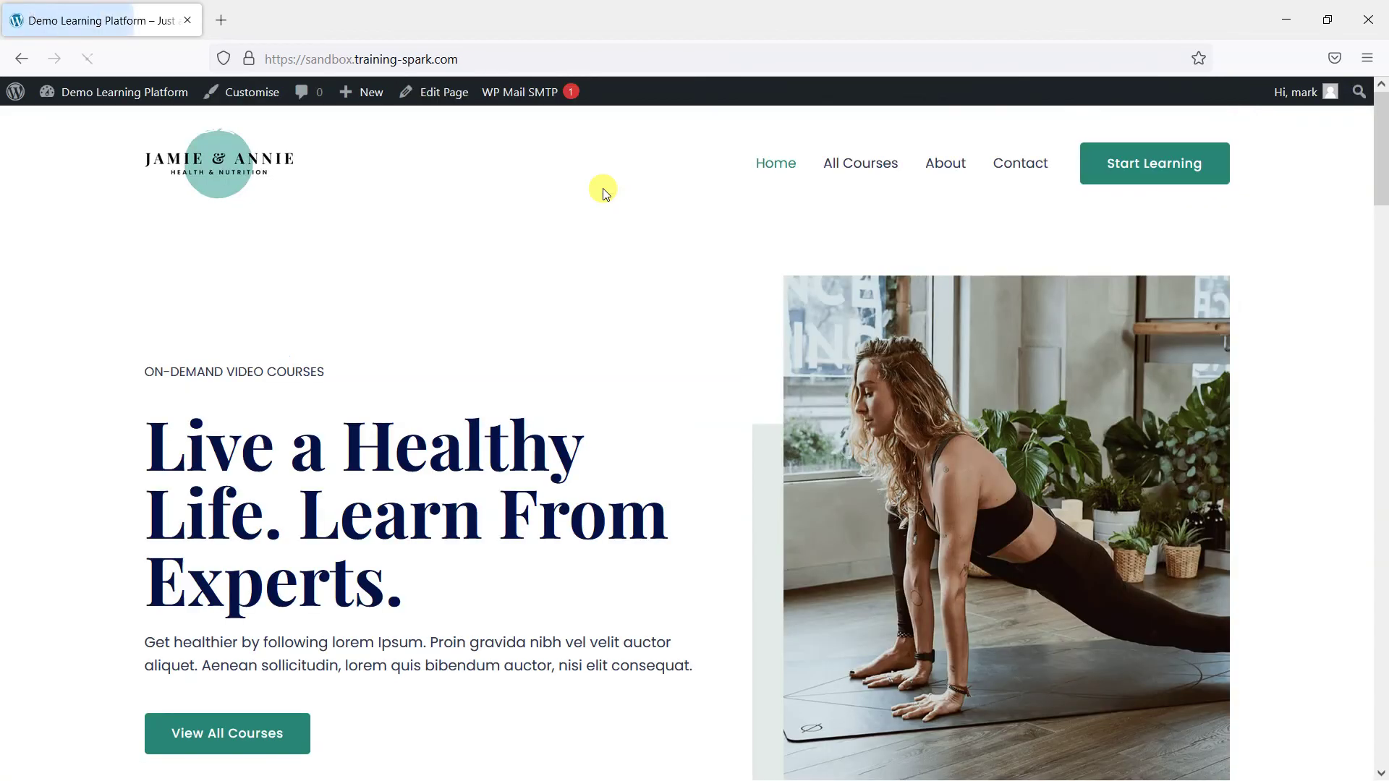
pyautogui.click(843, 158)
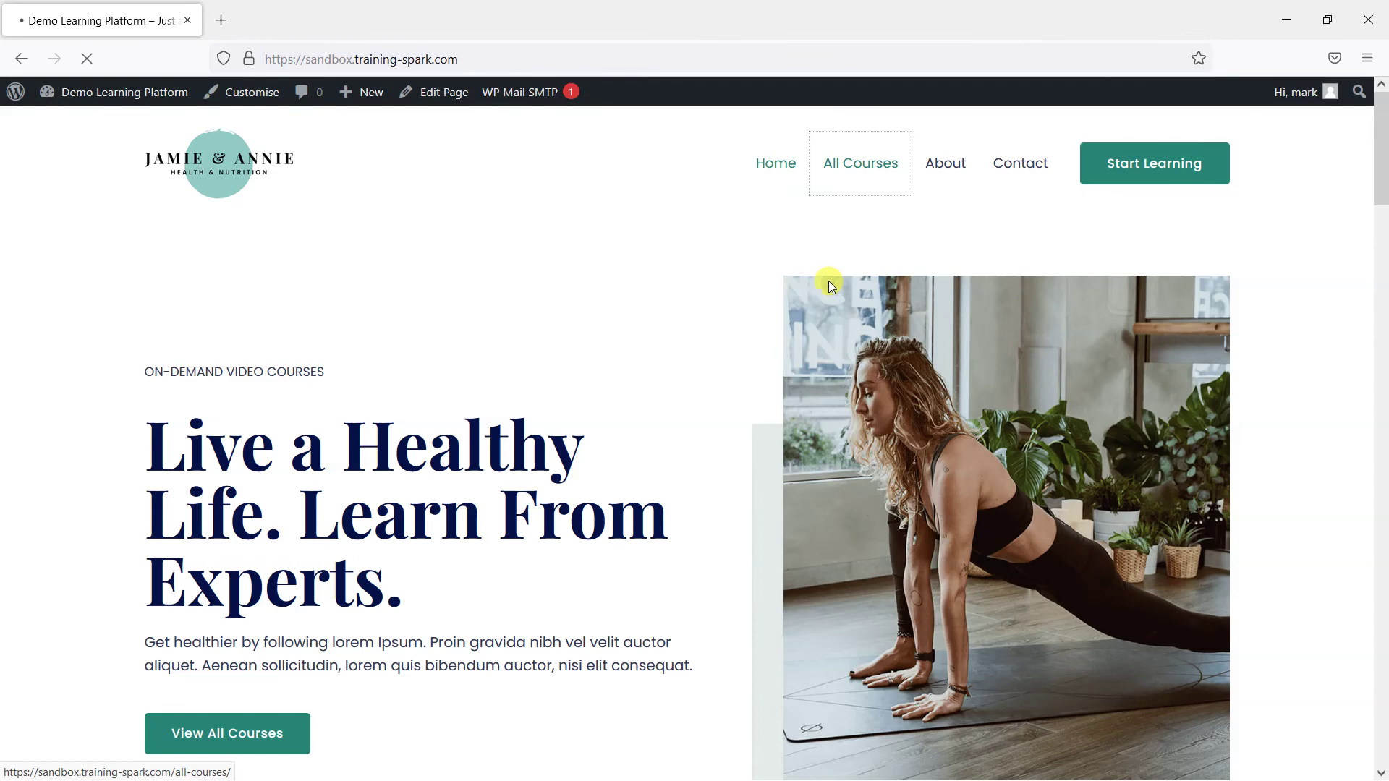
pyautogui.scroll(-5, 810, 369)
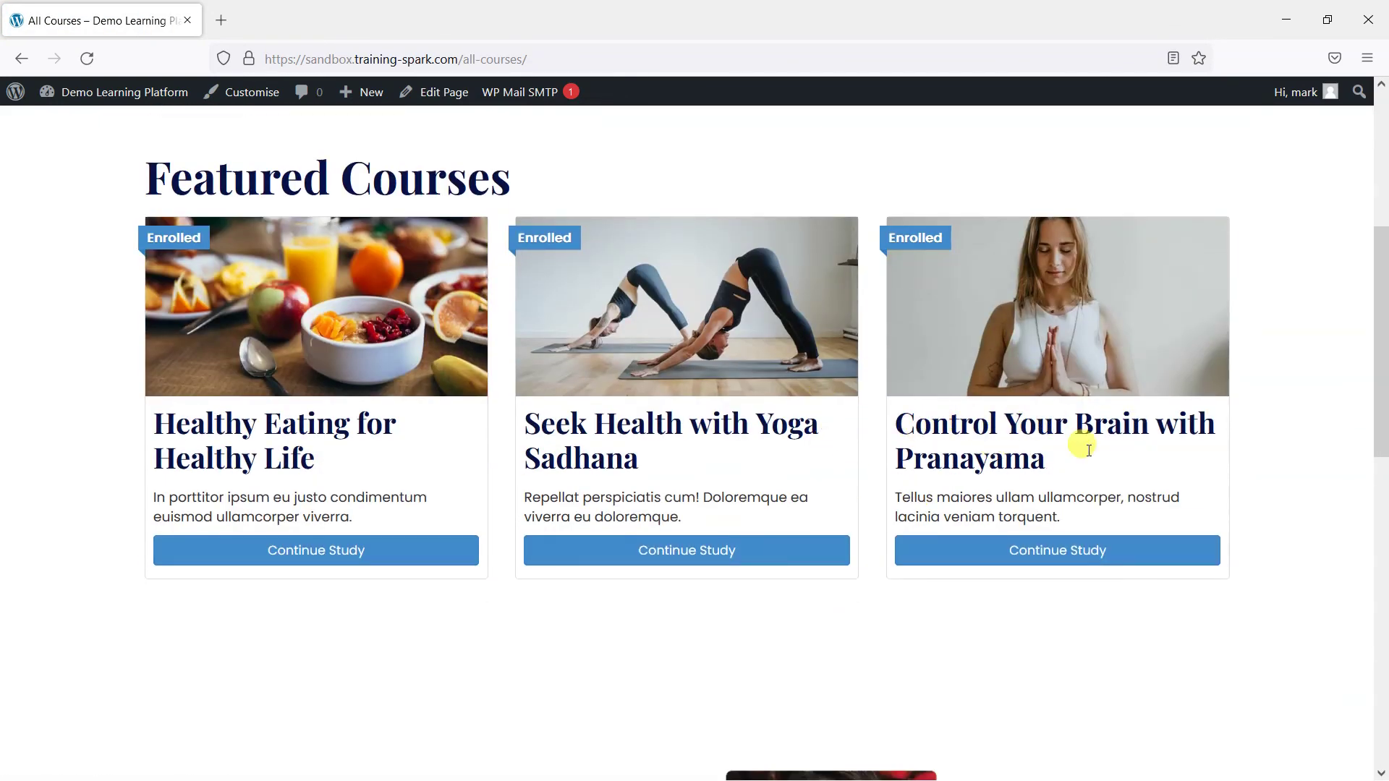
pyautogui.click(1058, 554)
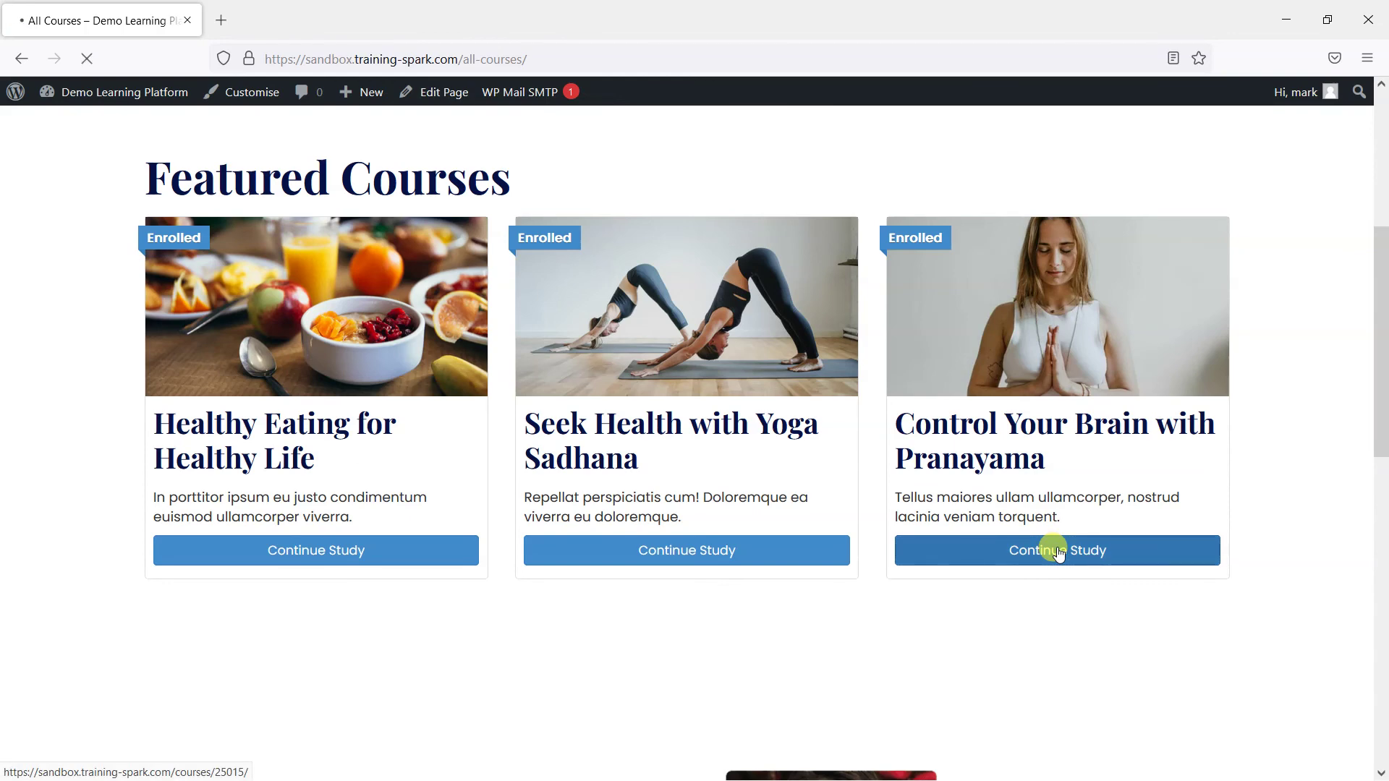
pyautogui.scroll(-8, 983, 510)
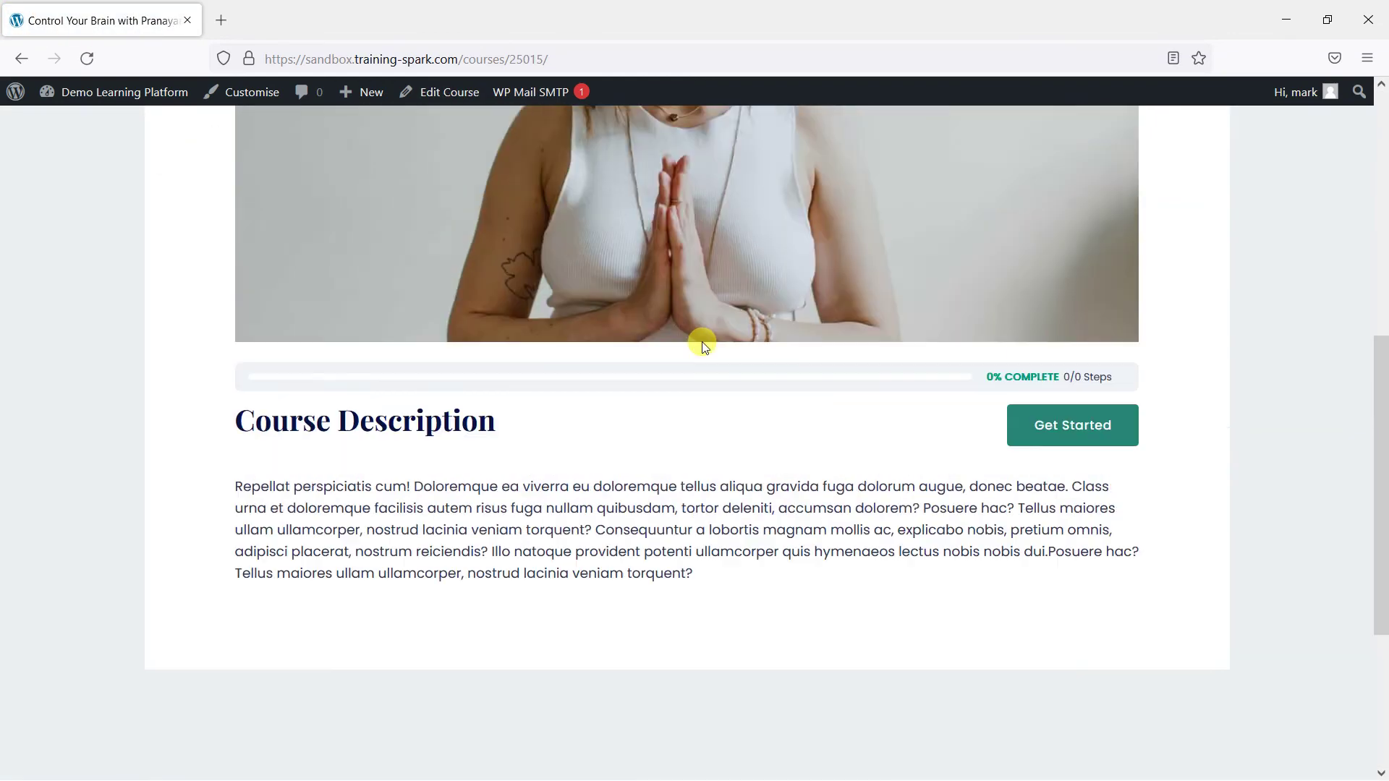
# - Edit the Pranayama course, paste [assignments_pro id="25053"] below its description, and click Update
pyautogui.click(446, 103)
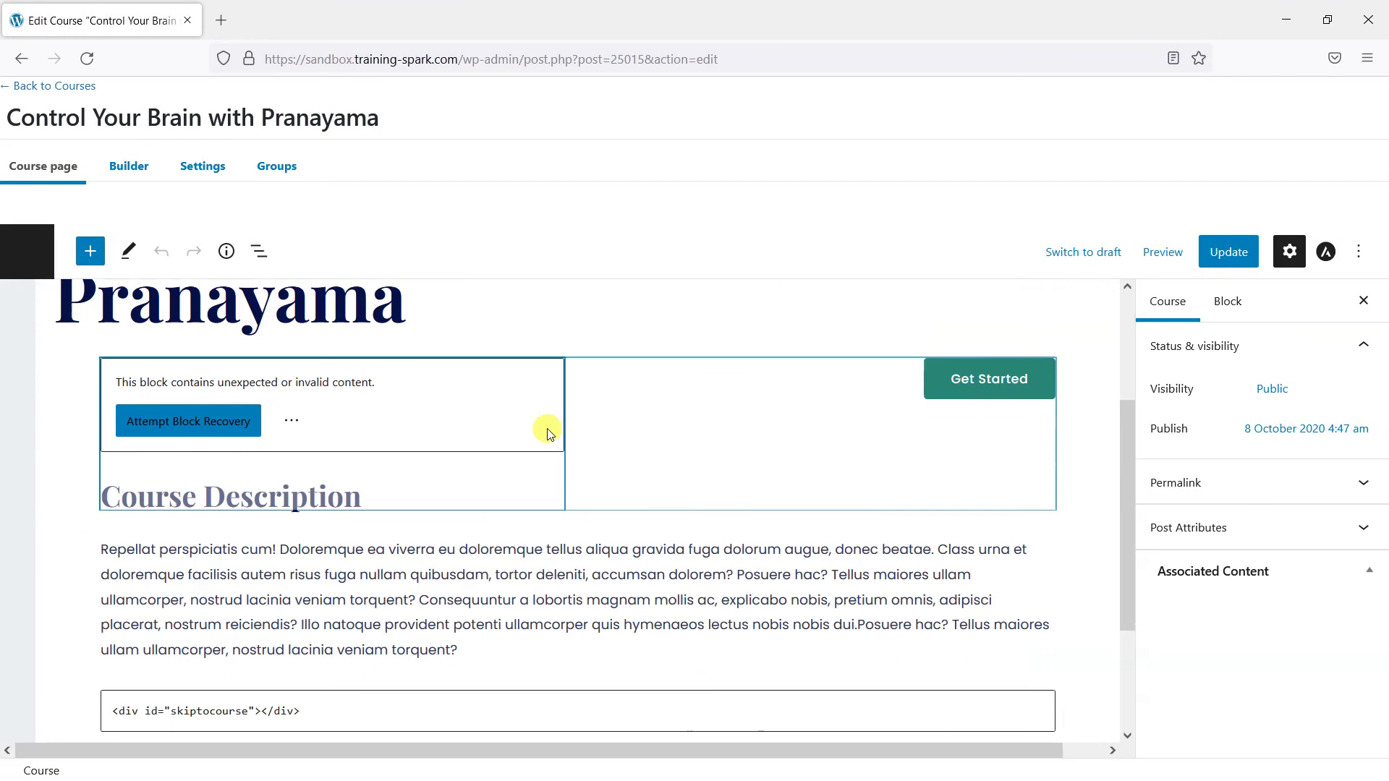
pyautogui.click(491, 469)
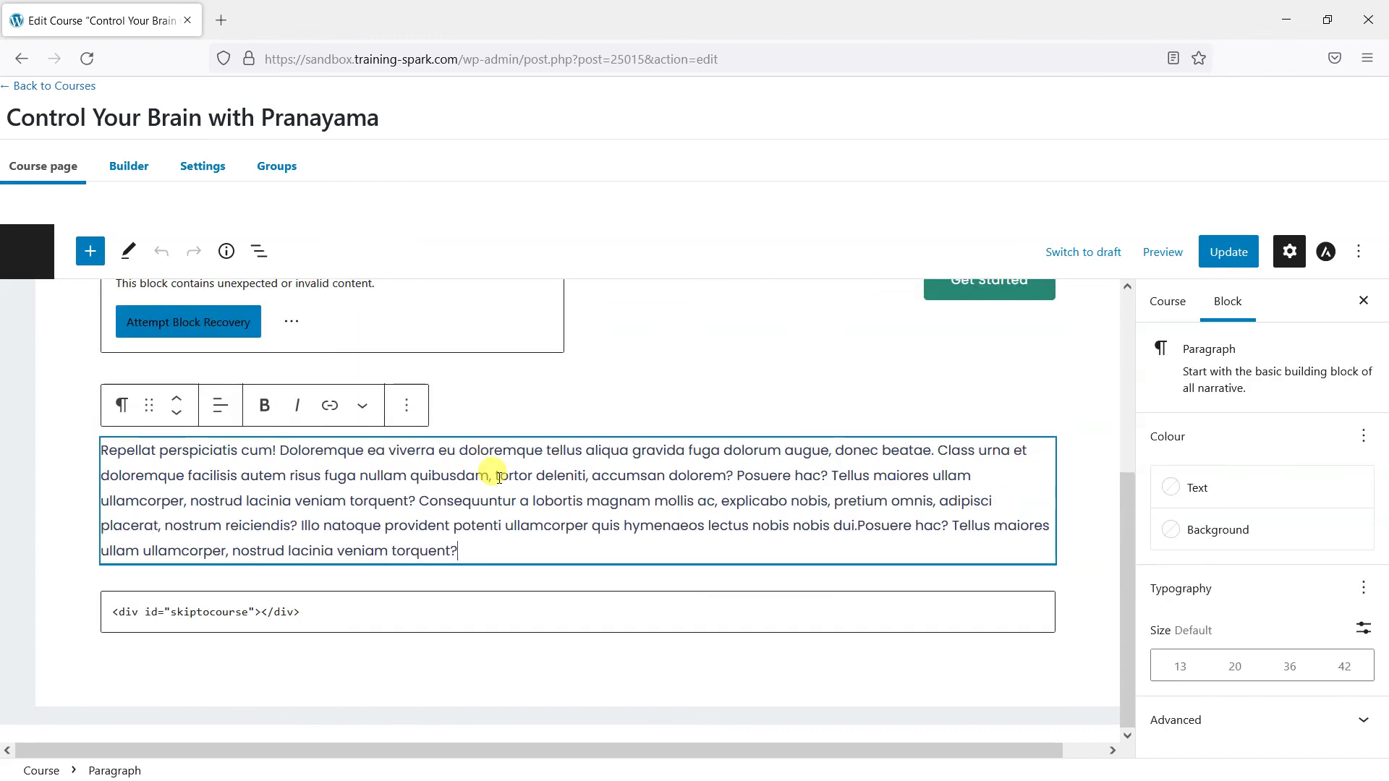
pyautogui.press('Return')
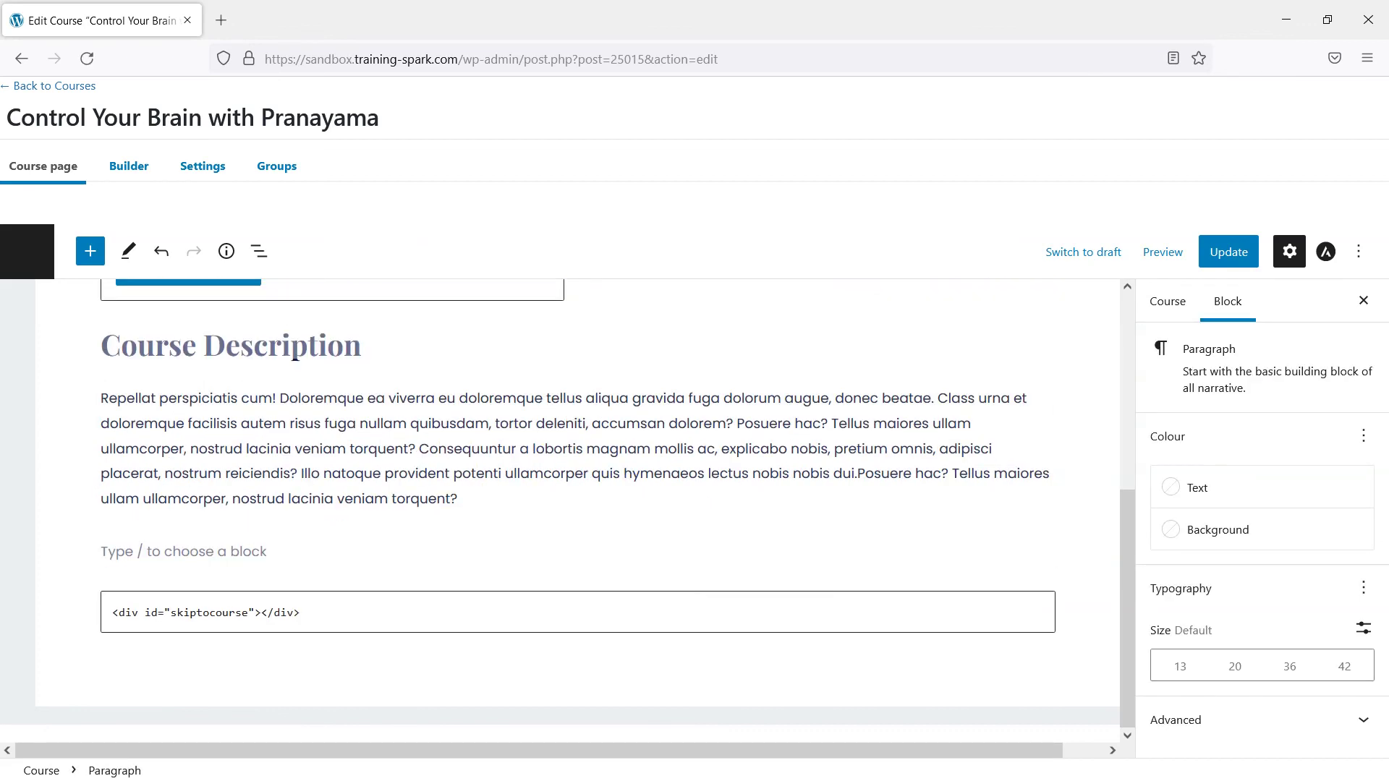
pyautogui.hotkey('ctrl', 'v')
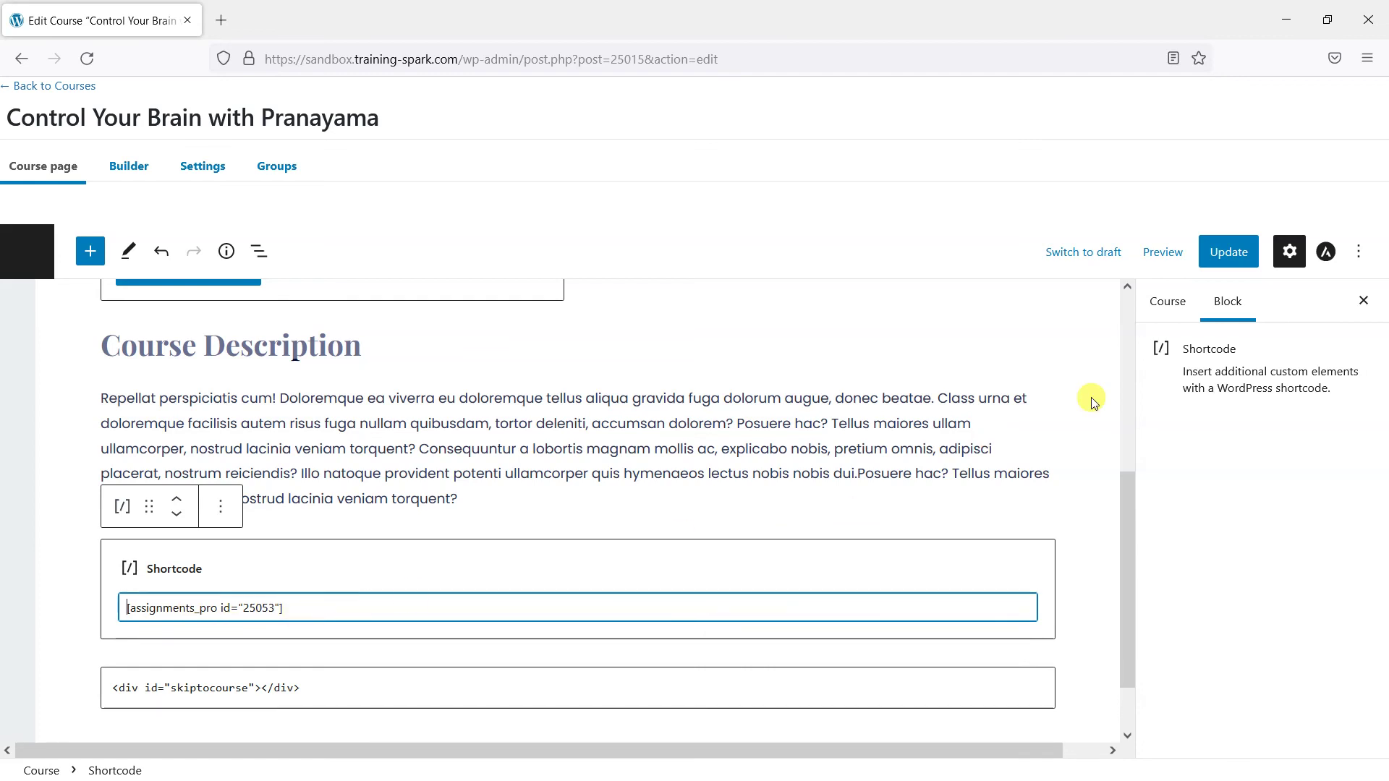
pyautogui.click(1223, 253)
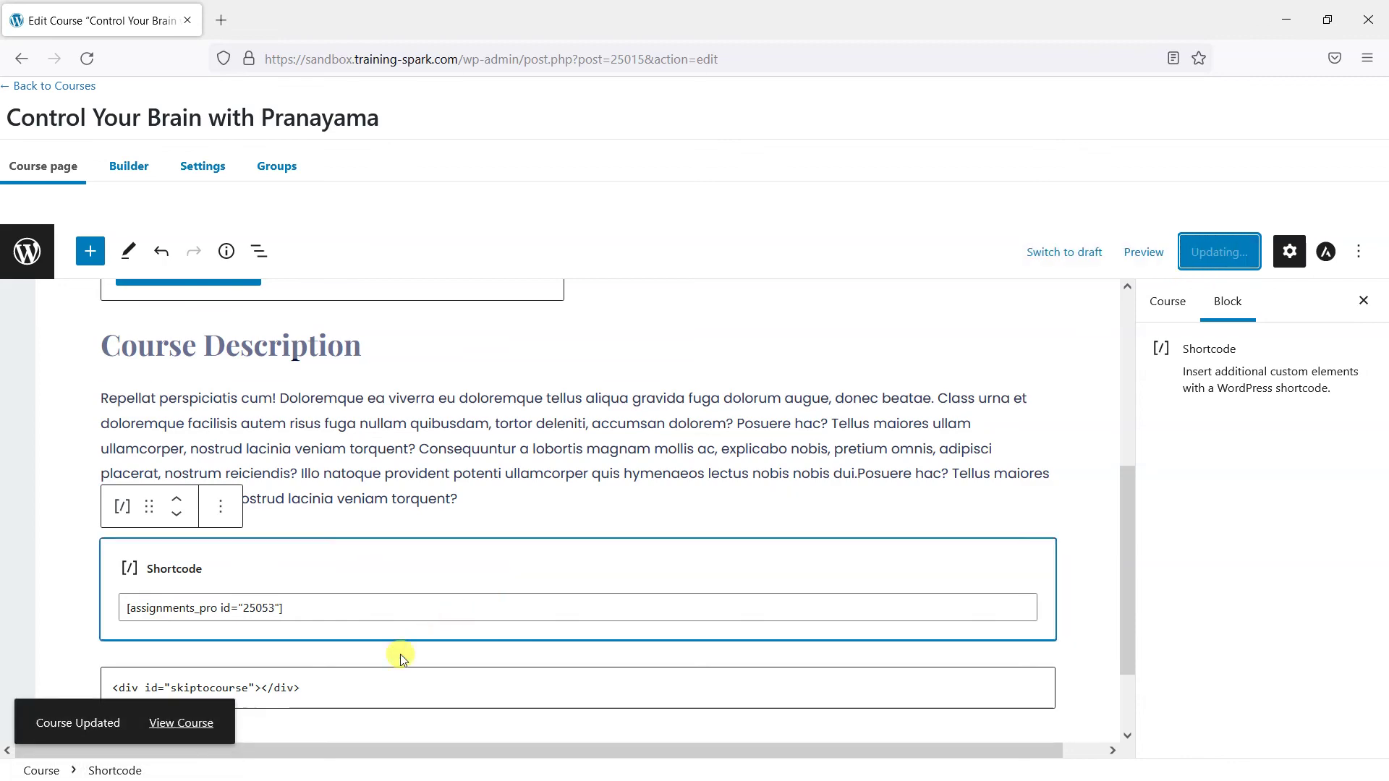
# - View the updated course live and scroll to the 'My evidence upload' form under the description
pyautogui.click(180, 723)
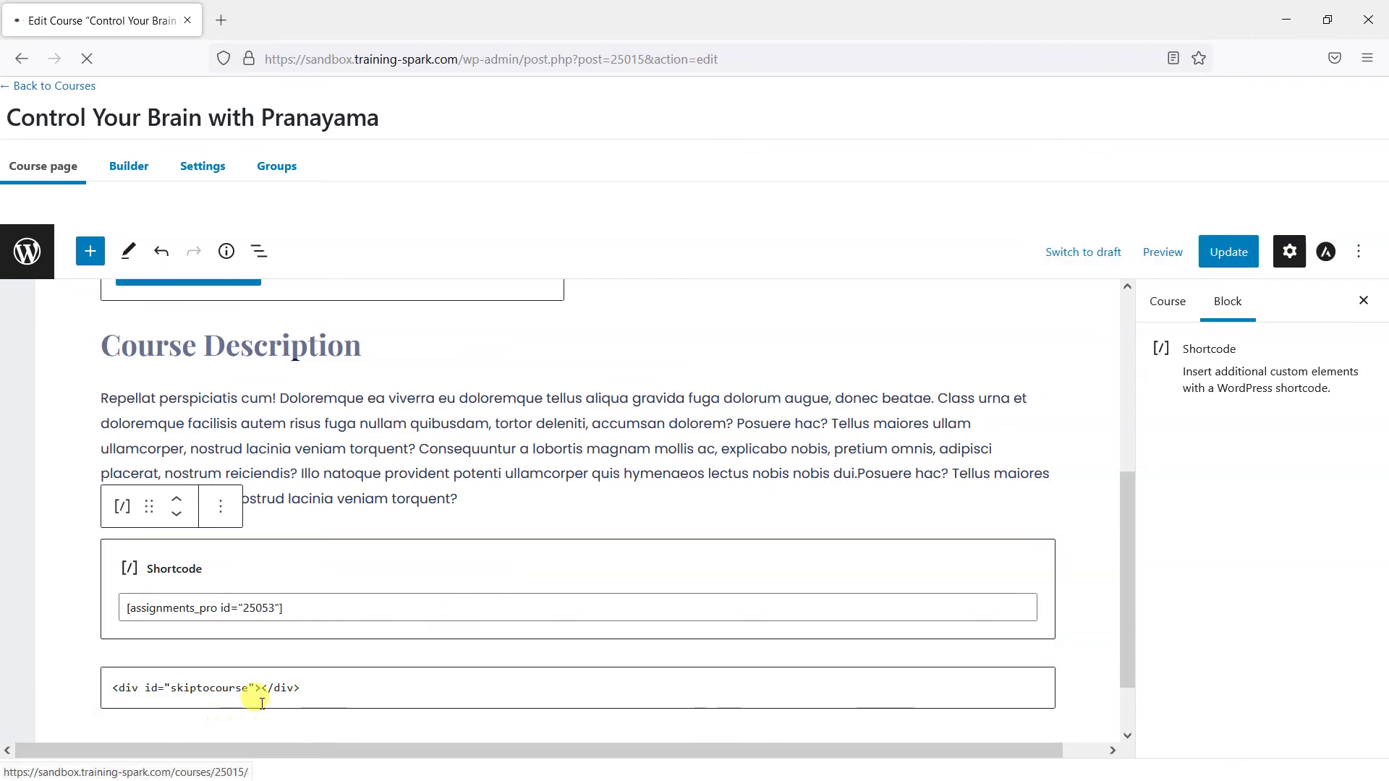
pyautogui.scroll(-10, 472, 420)
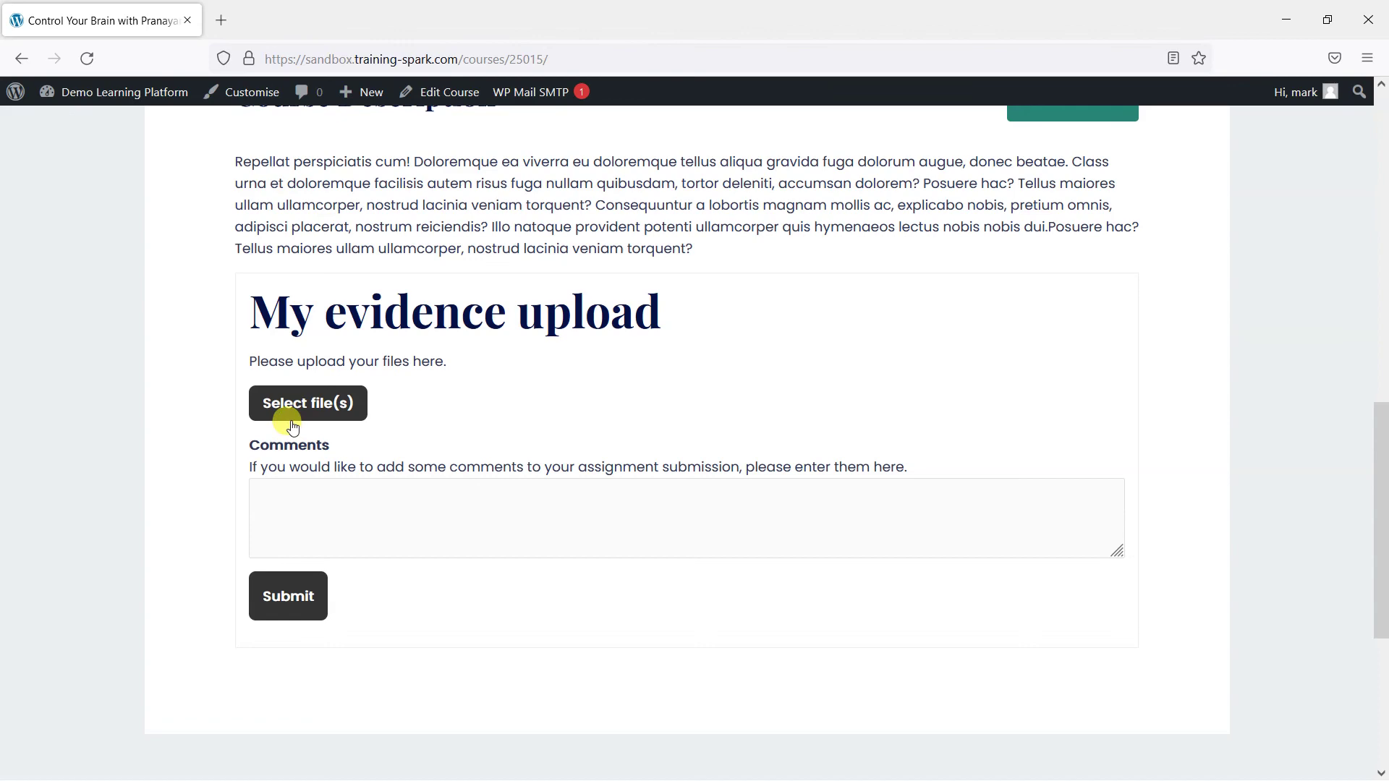
pyautogui.scroll(2, 347, 425)
pyautogui.scroll(-3, 340, 480)
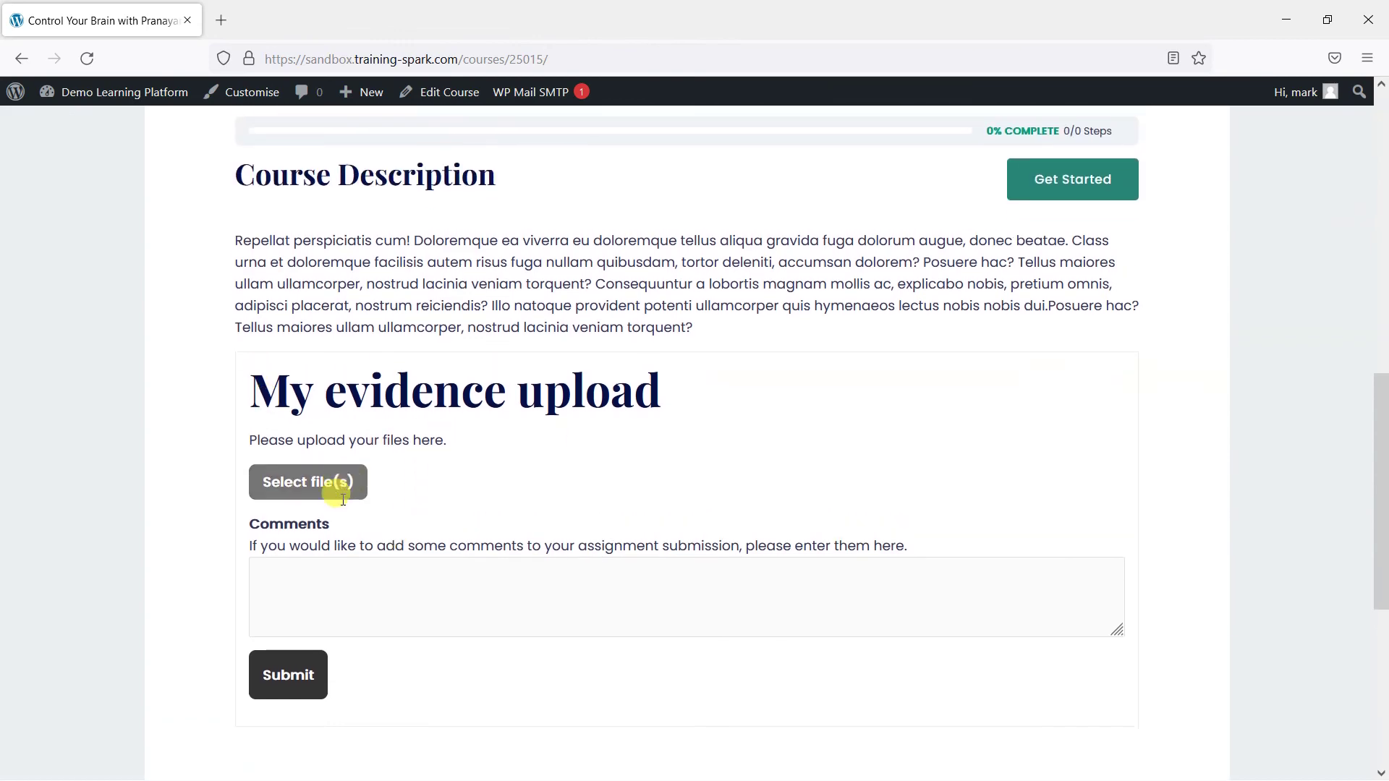